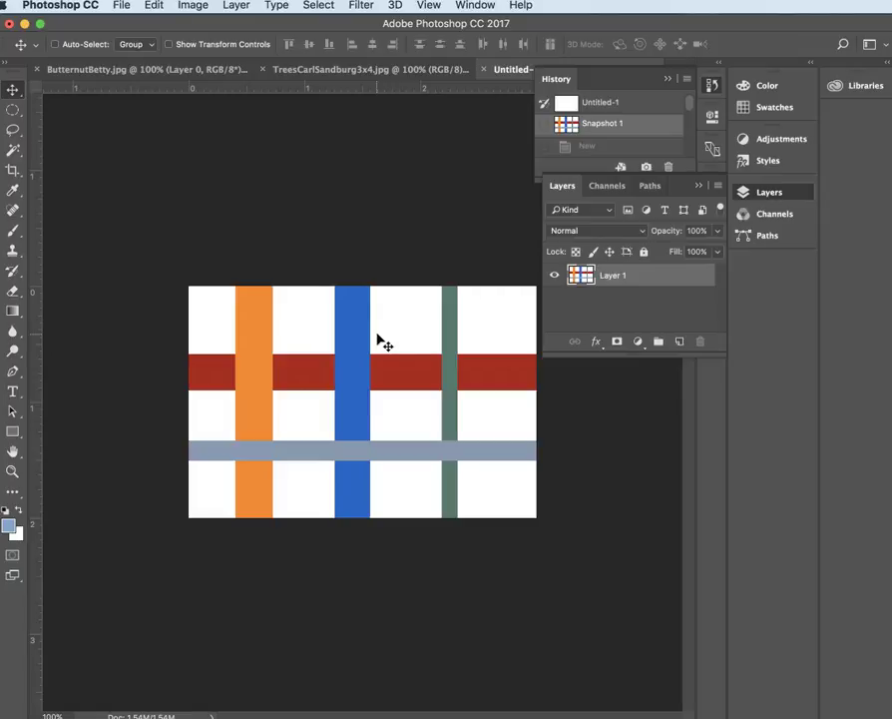
Step: Start a Save for Web export of the striped image as a GIF limited to 8 colors
click(120, 6)
mouse_move(137, 225)
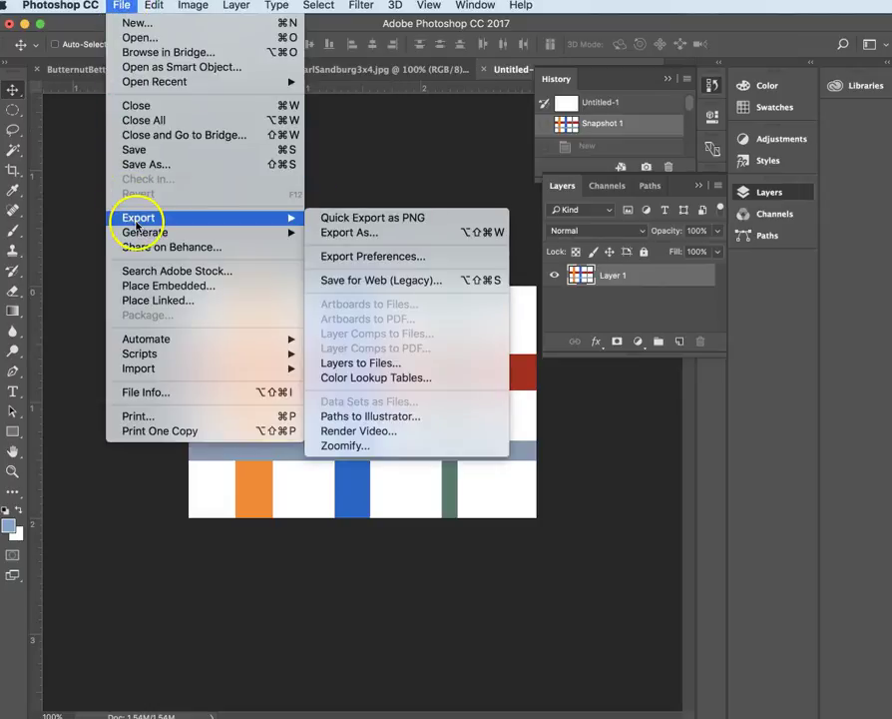
click(379, 280)
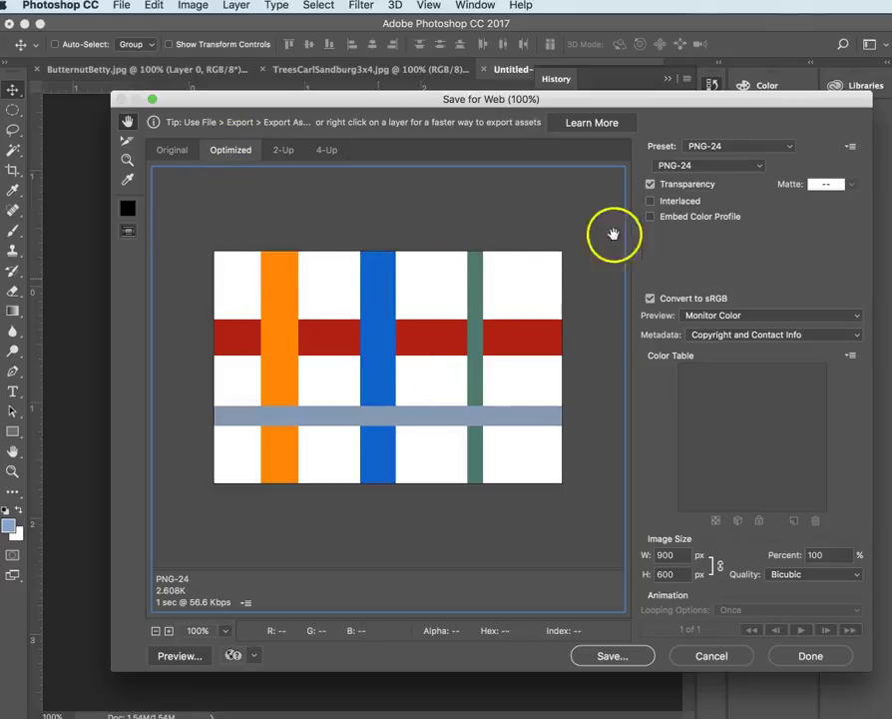
click(689, 166)
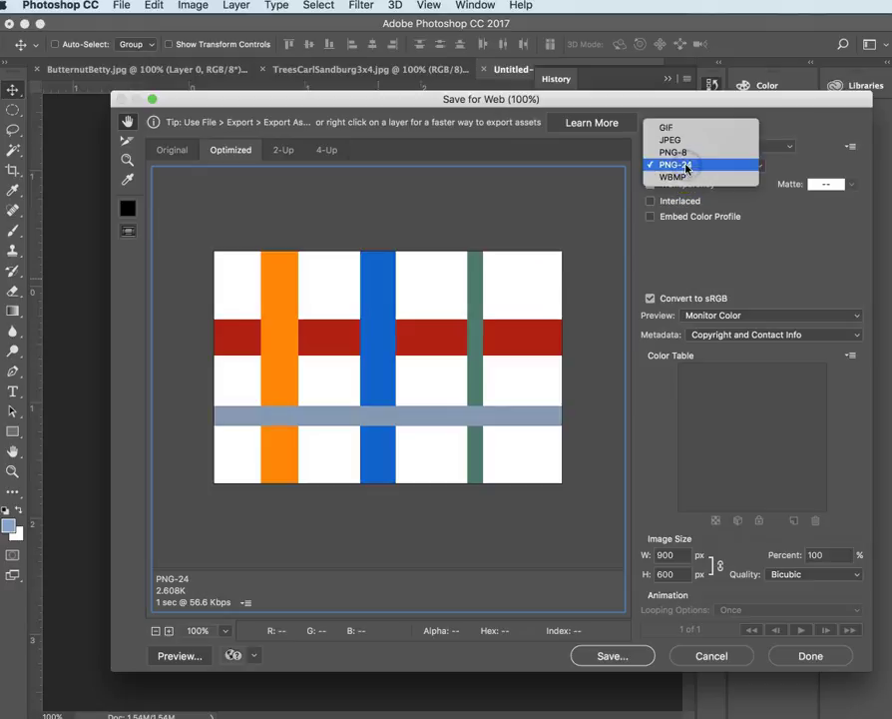
click(685, 165)
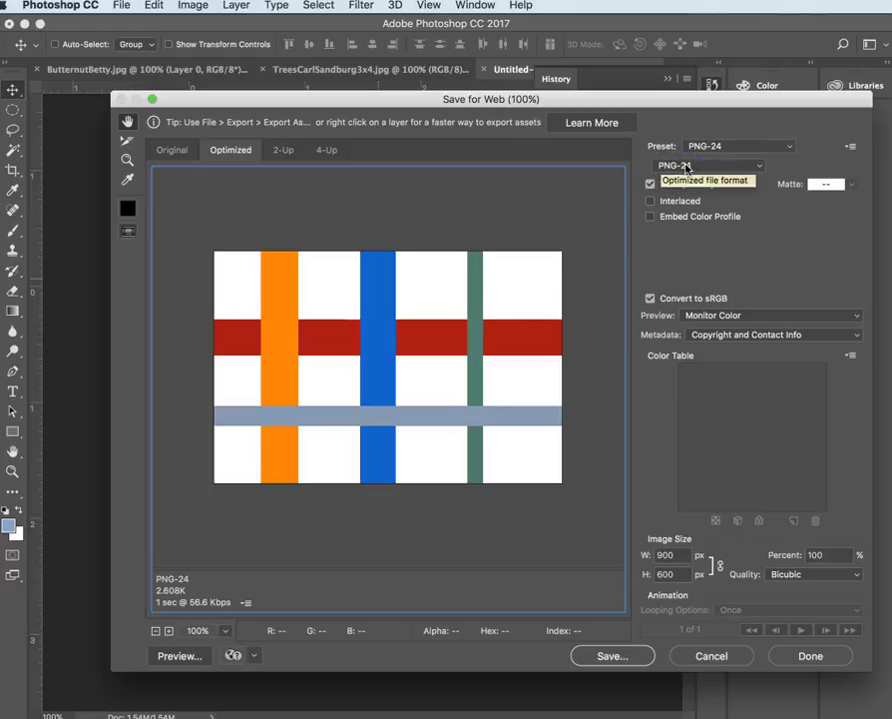
click(687, 166)
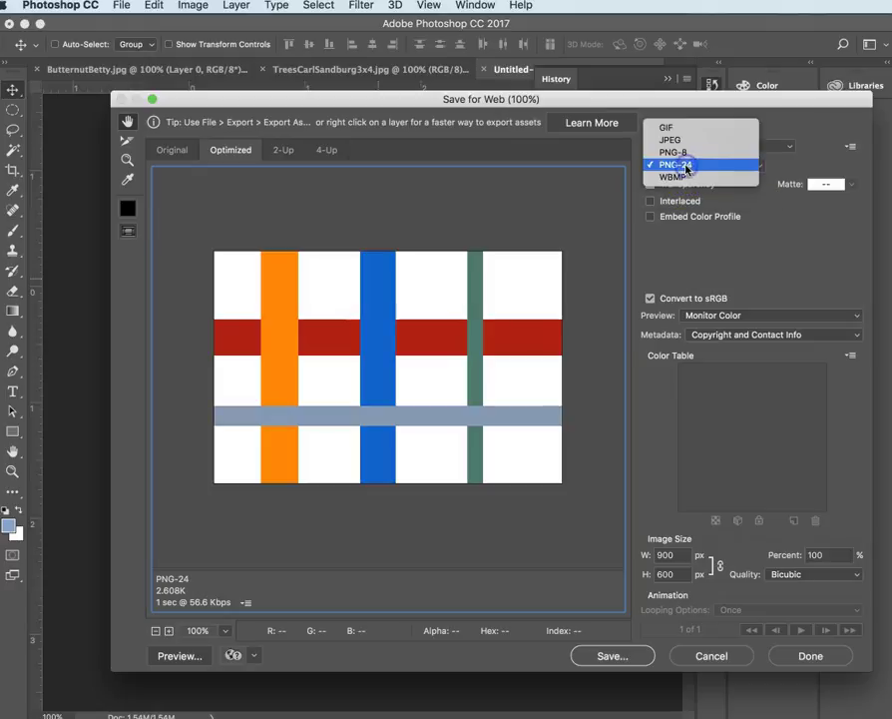
click(667, 128)
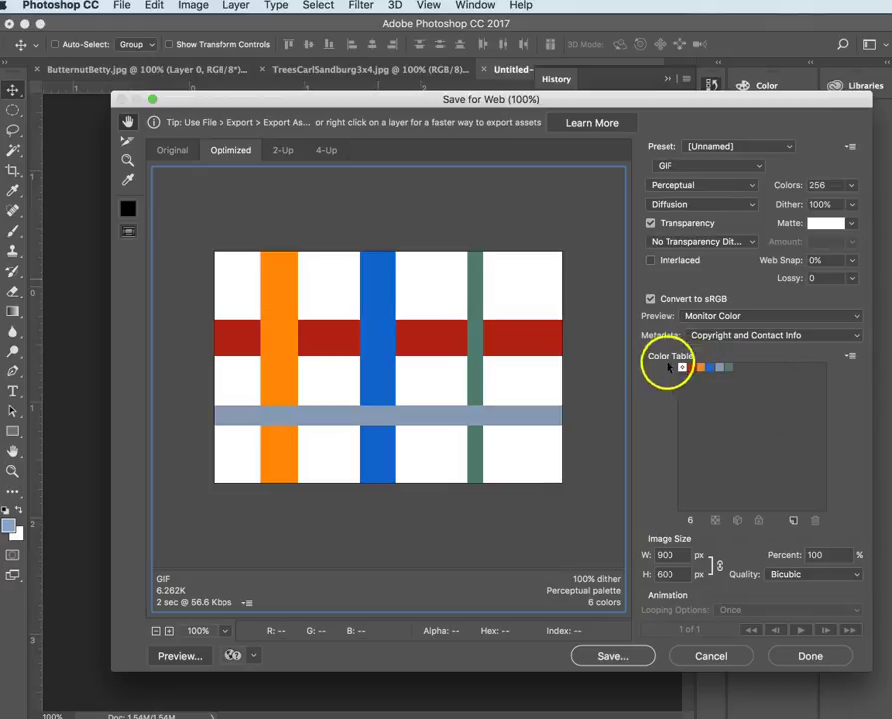
click(852, 186)
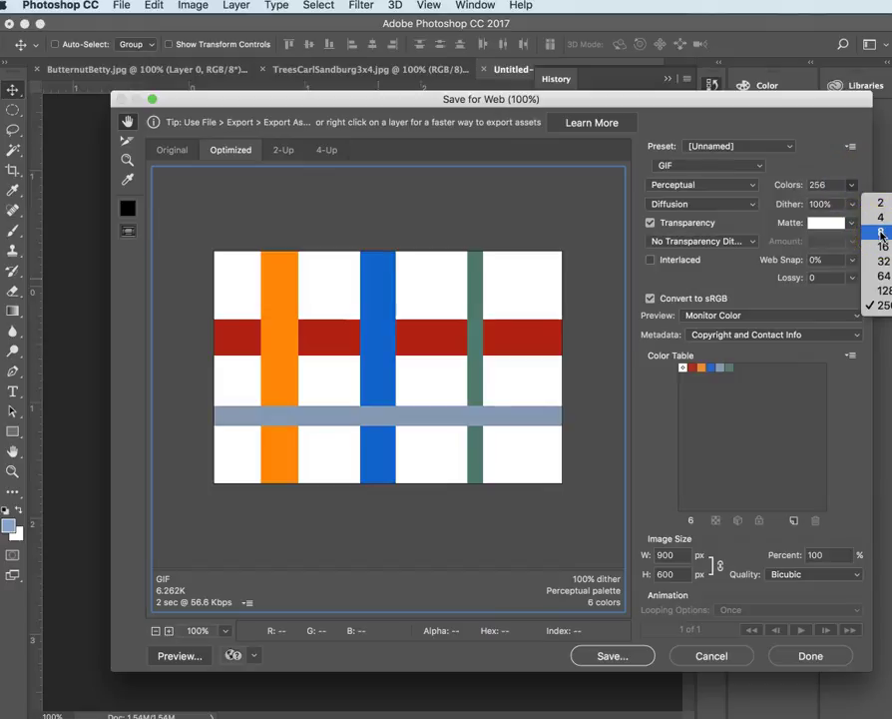
click(880, 233)
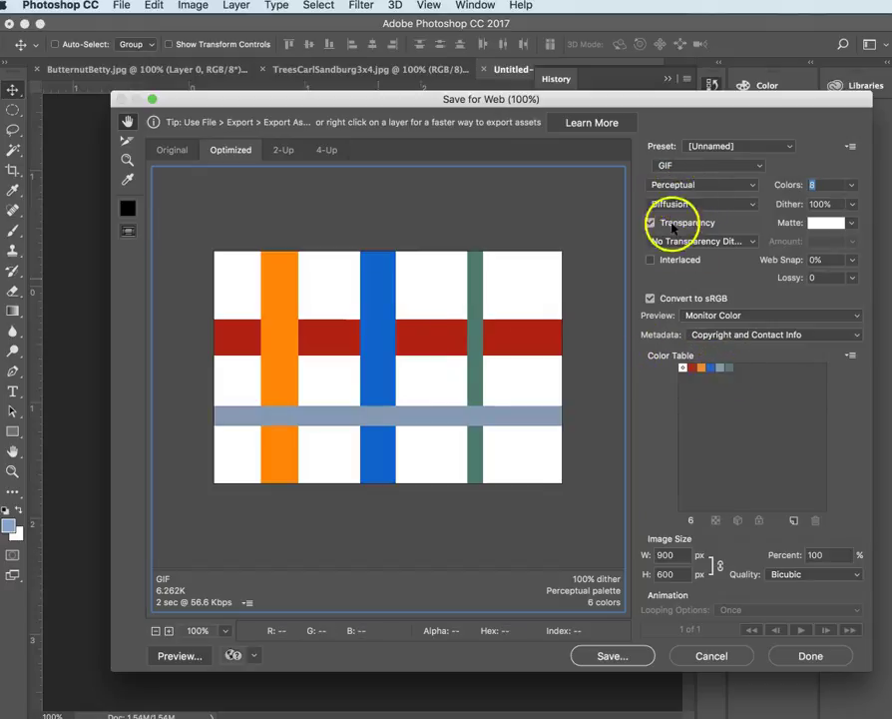
Step: Set the GIF's transparency option to No Transparency Dither and its dithering to No Dither
click(678, 244)
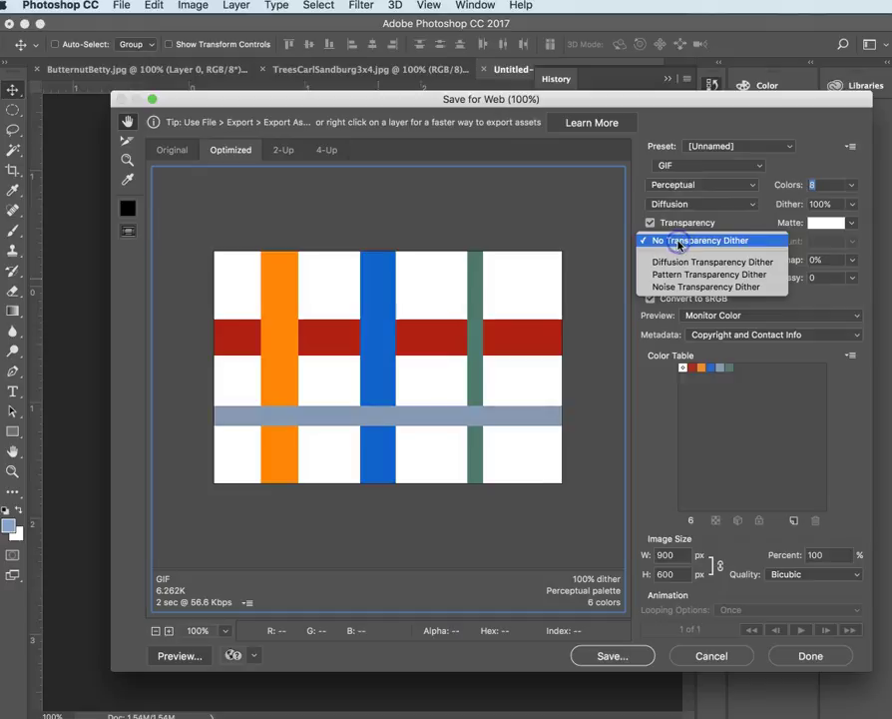
click(679, 244)
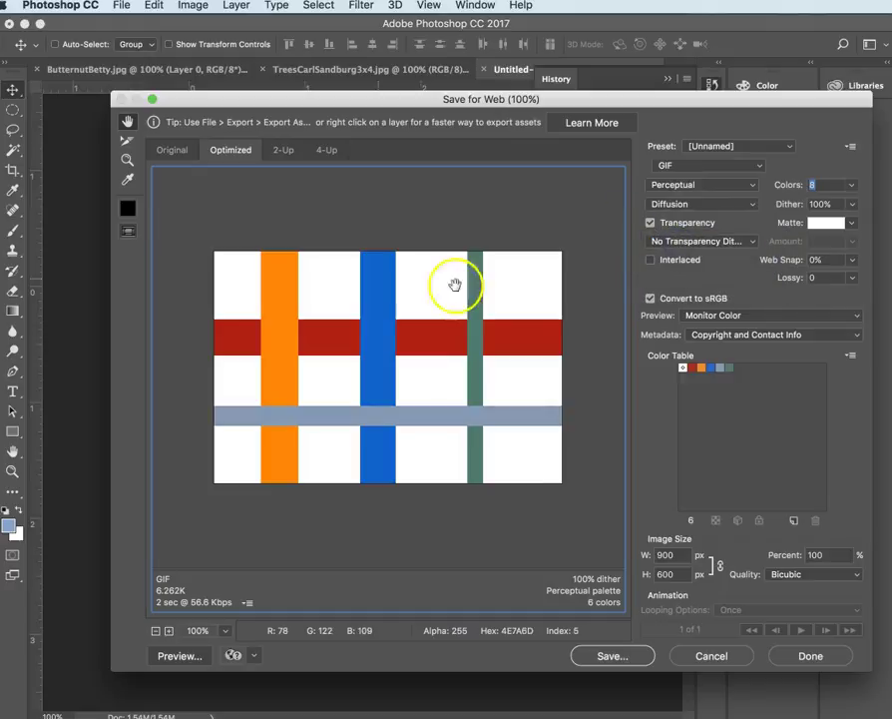
click(753, 205)
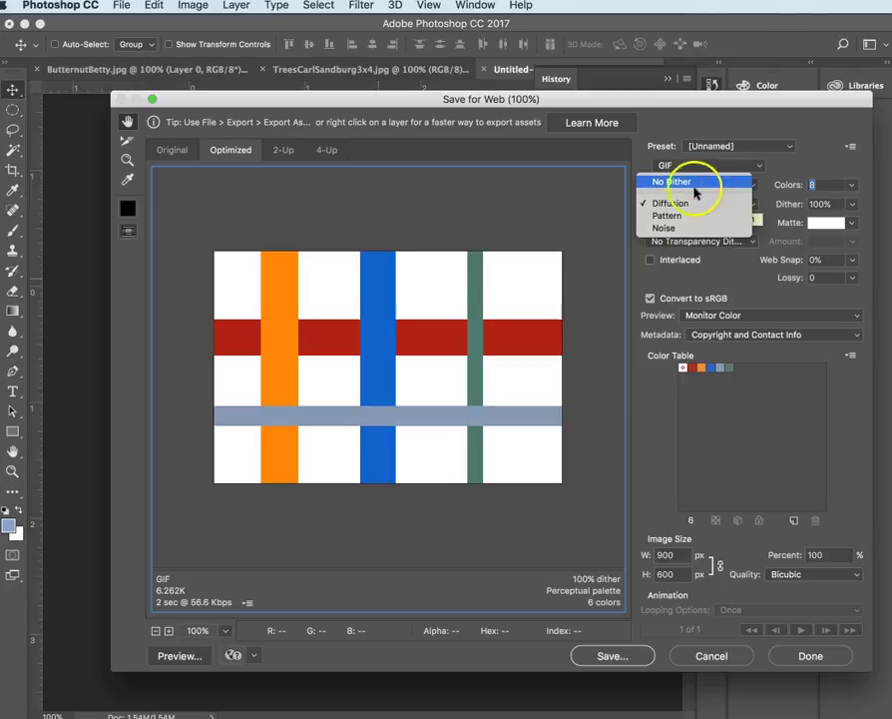
click(664, 202)
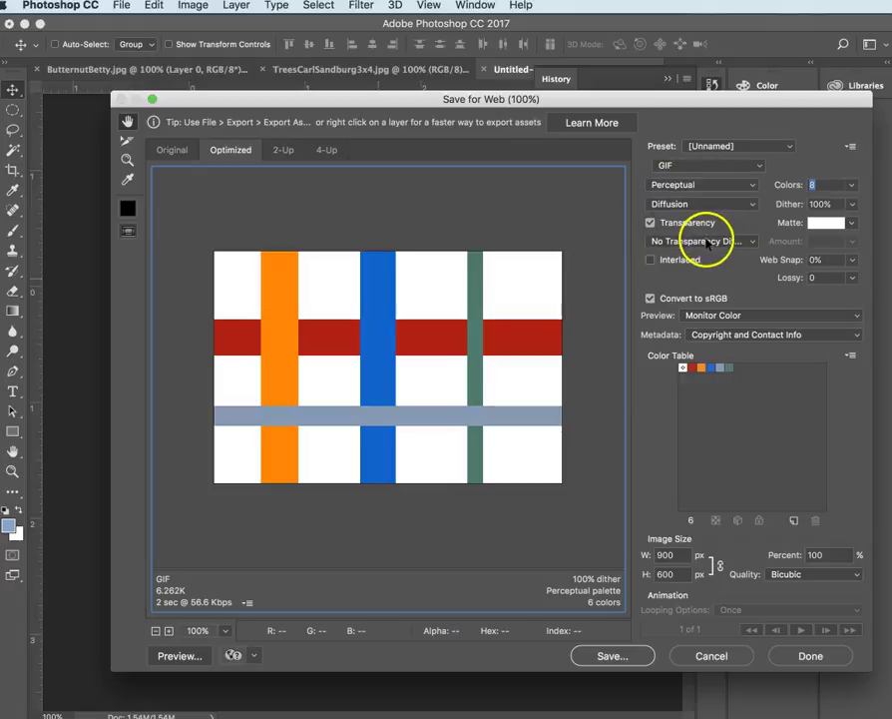
click(707, 203)
click(678, 183)
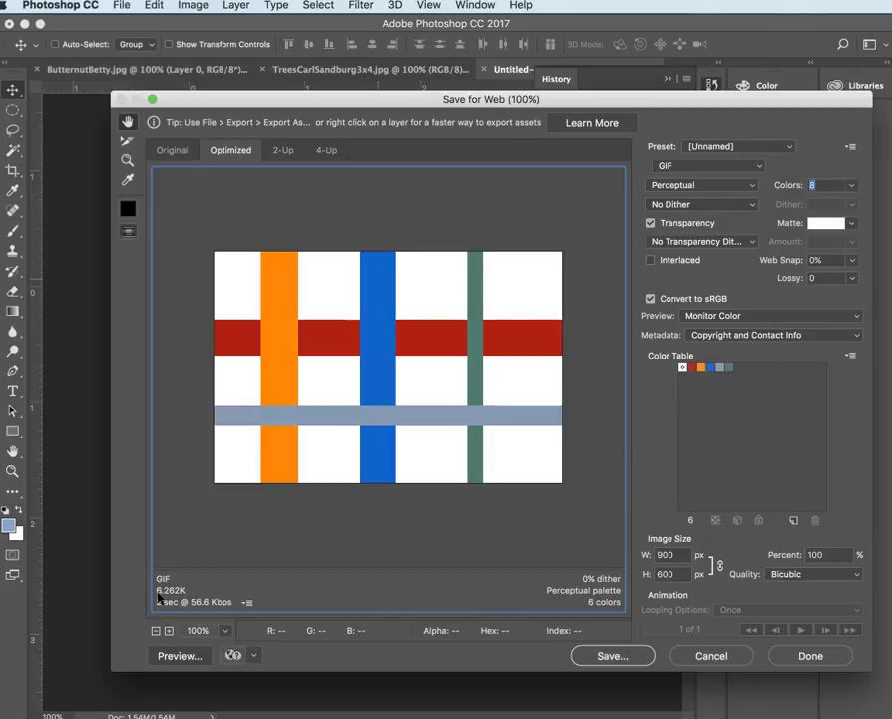
Step: Compare the file sizes of the PNG-8 and GIF formats, and cancel the web export
click(683, 166)
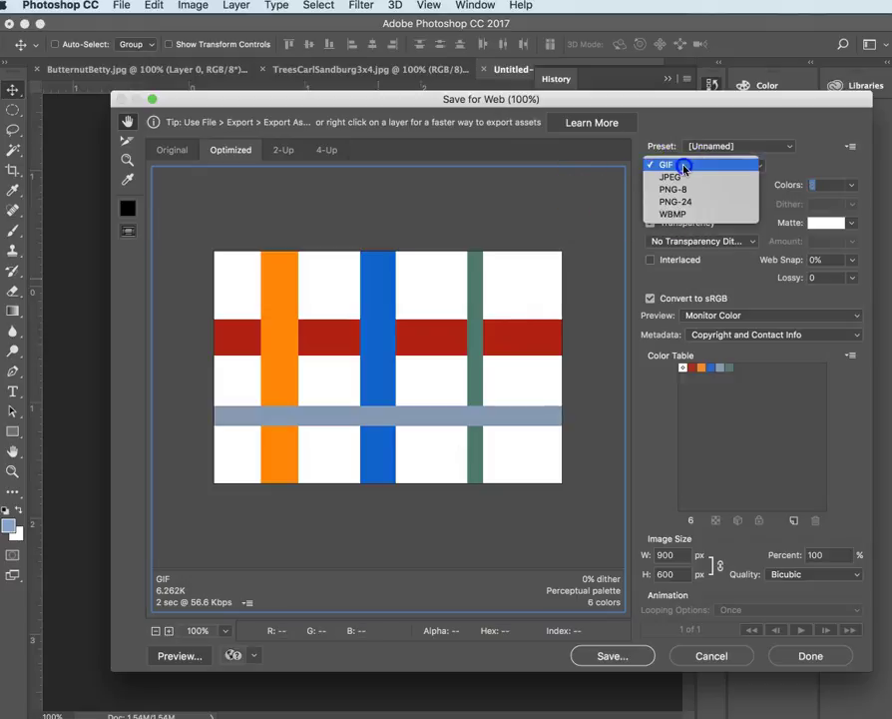
click(682, 191)
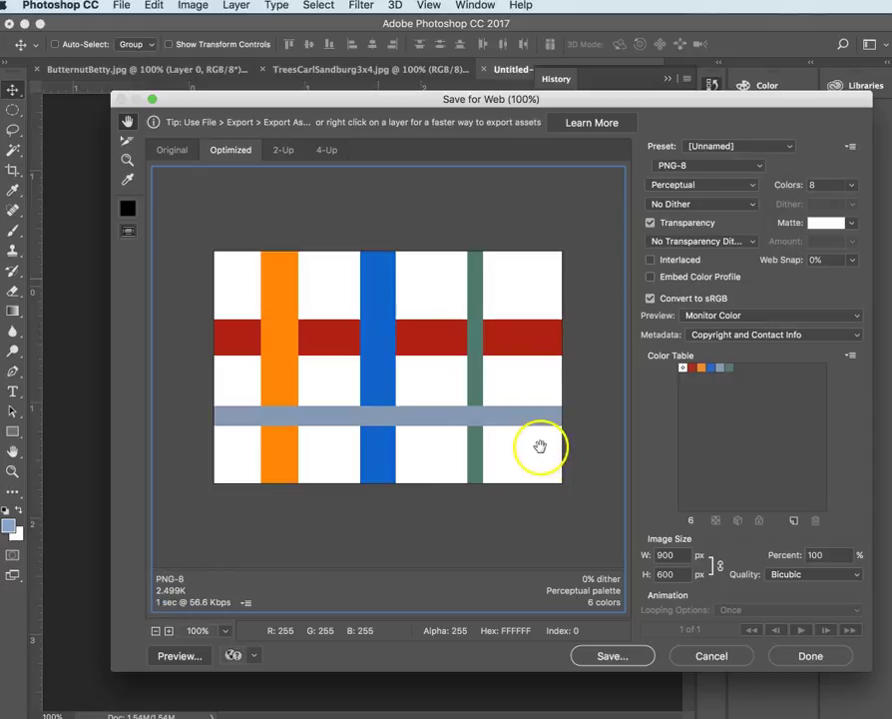
click(703, 165)
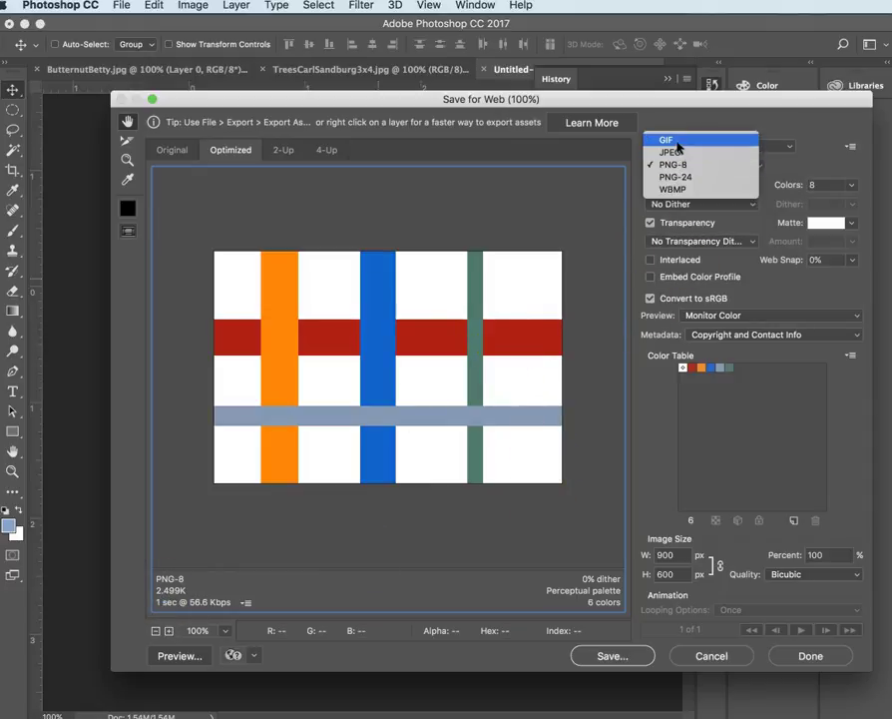
click(675, 140)
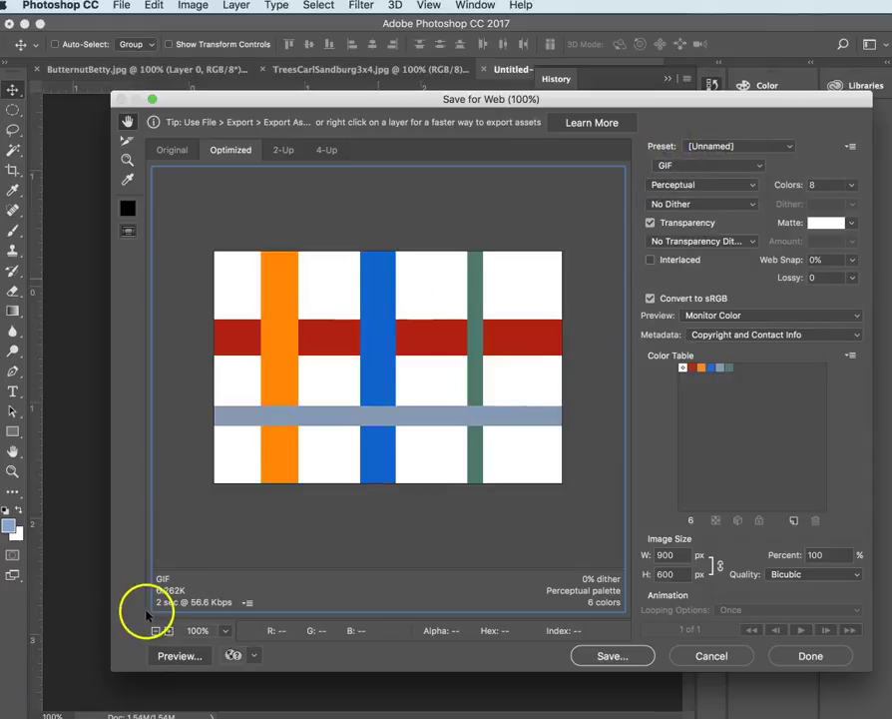
click(690, 168)
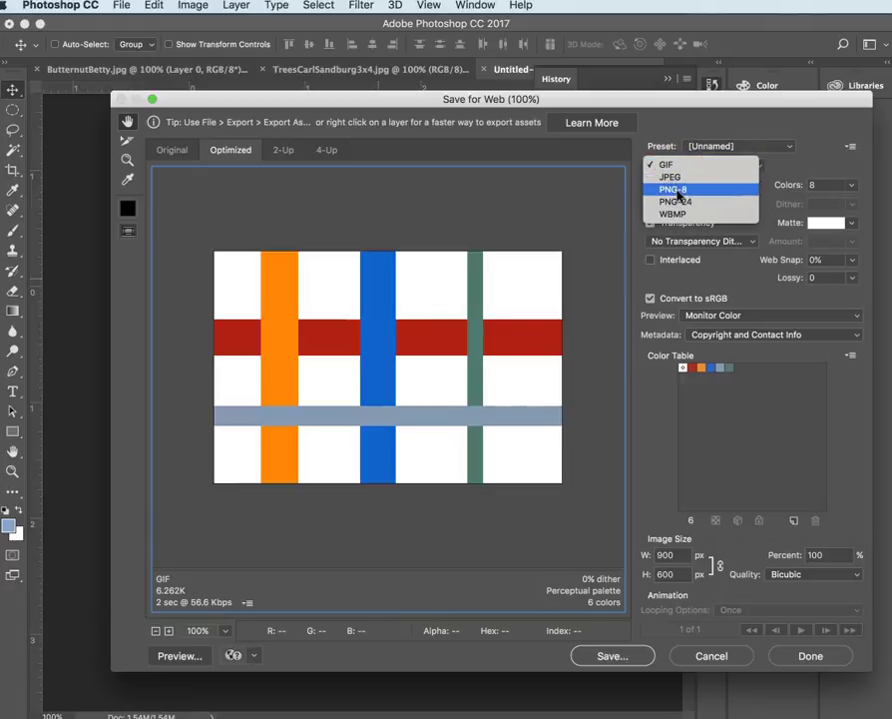
click(678, 189)
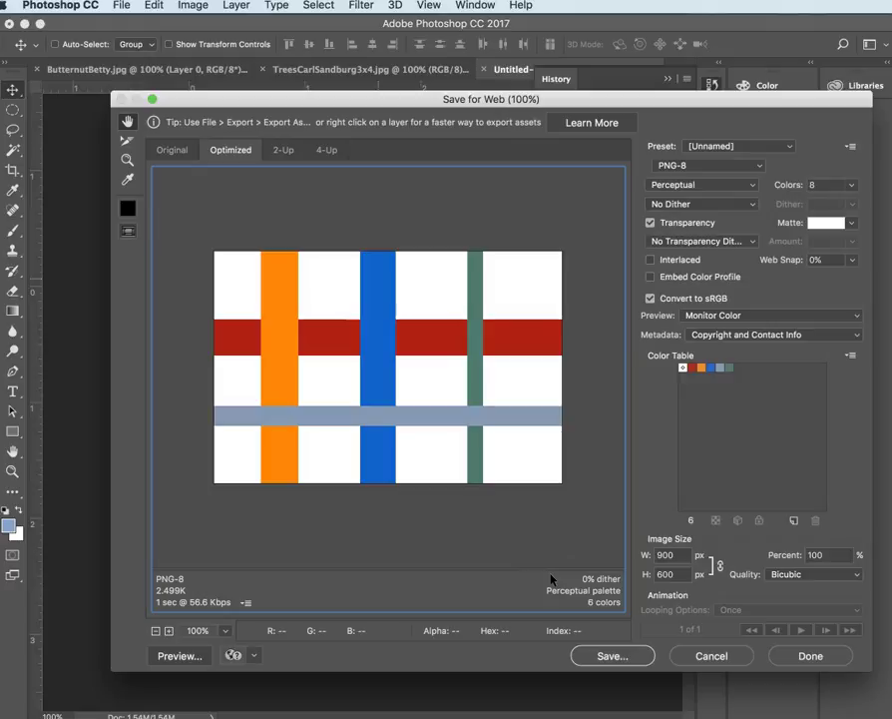
click(717, 657)
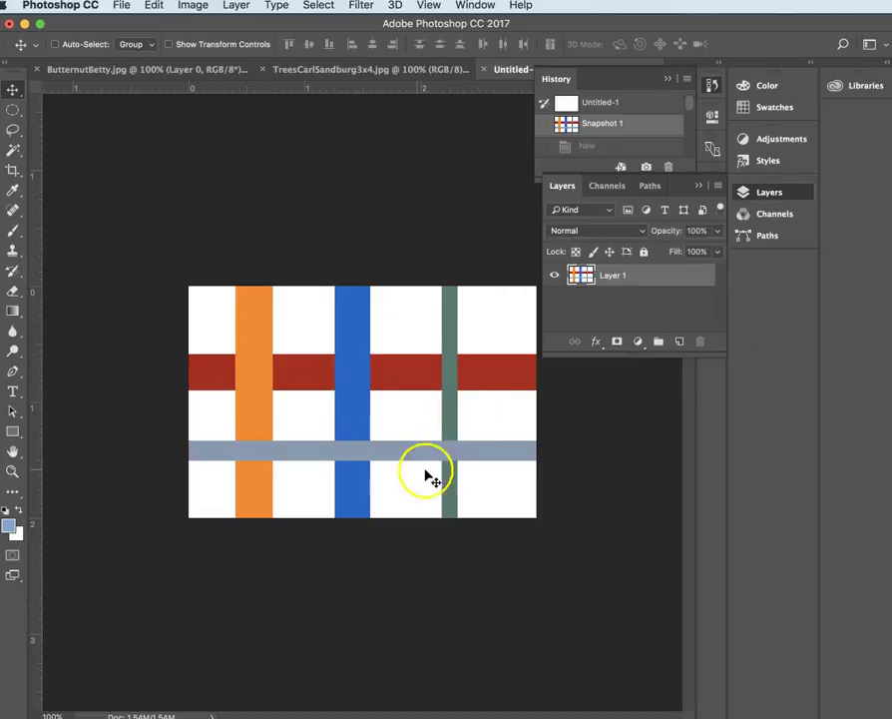
double_click(646, 275)
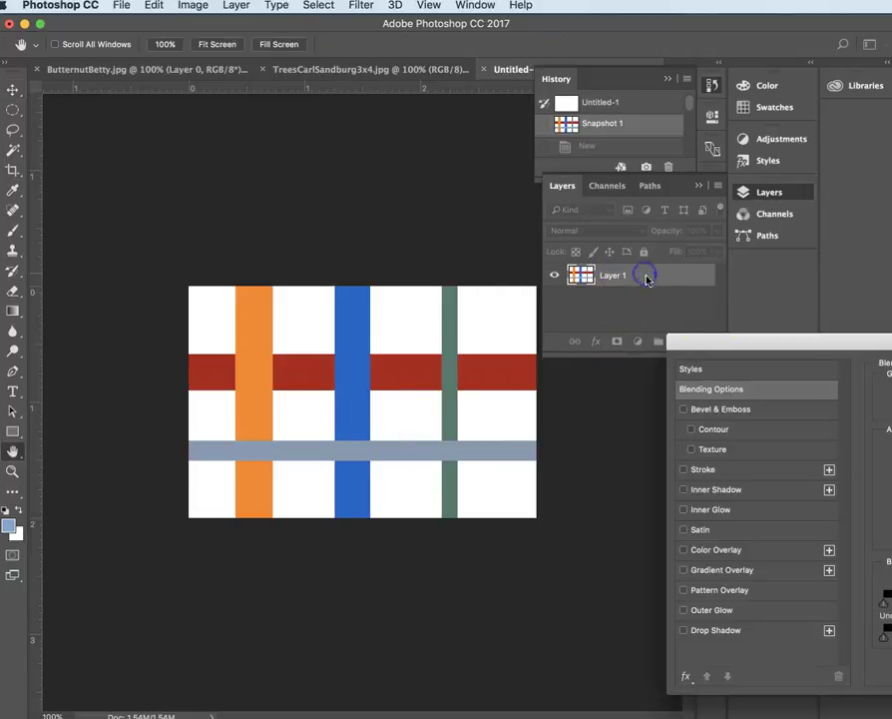
drag(838, 345, 336, 274)
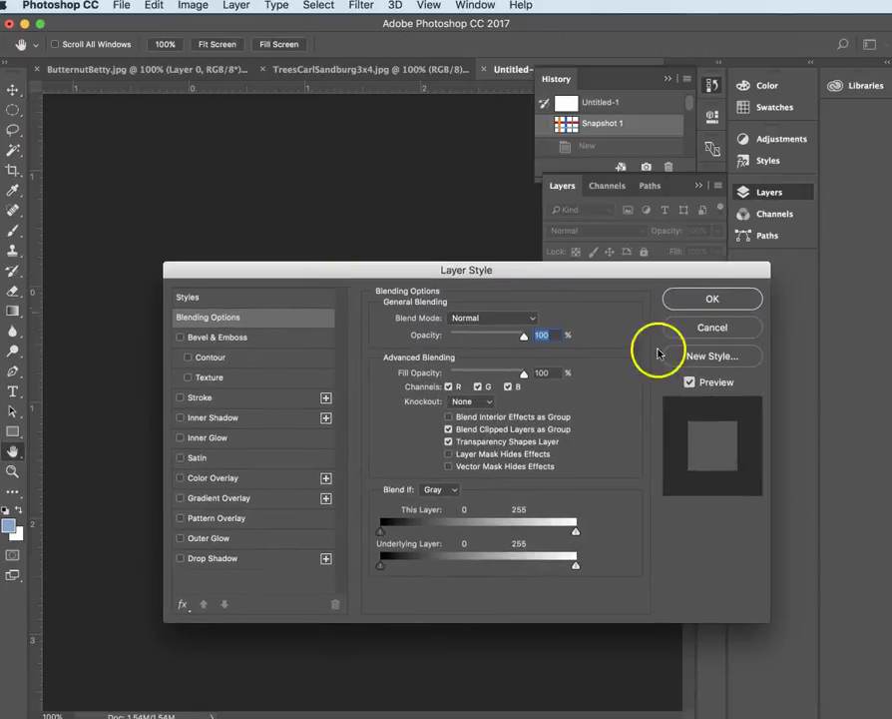
click(707, 299)
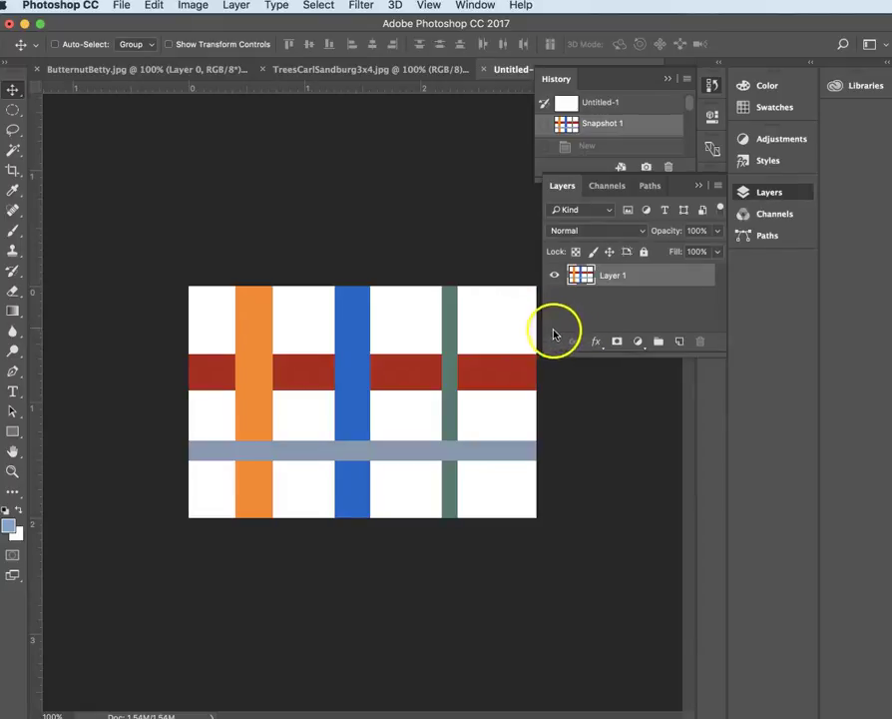
Step: Draw a feathered elliptical selection over most of the striped image and center it on the canvas
click(698, 187)
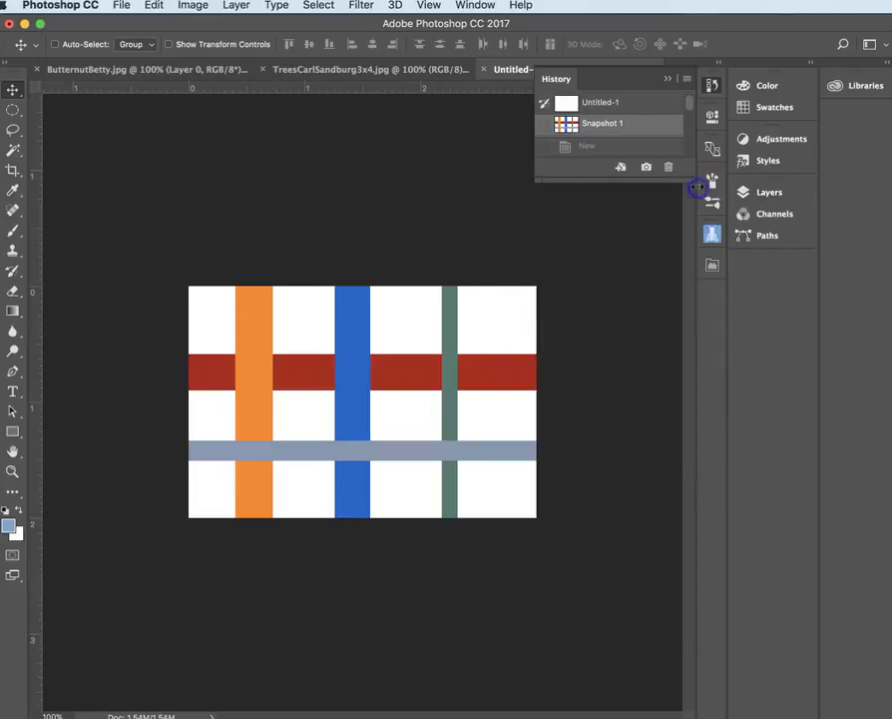
click(668, 78)
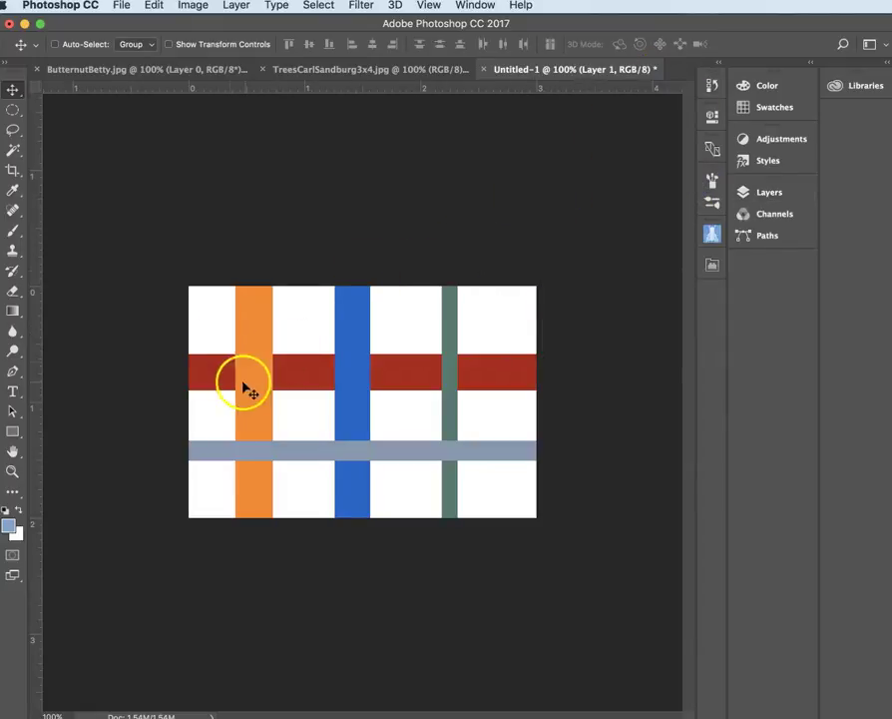
click(12, 113)
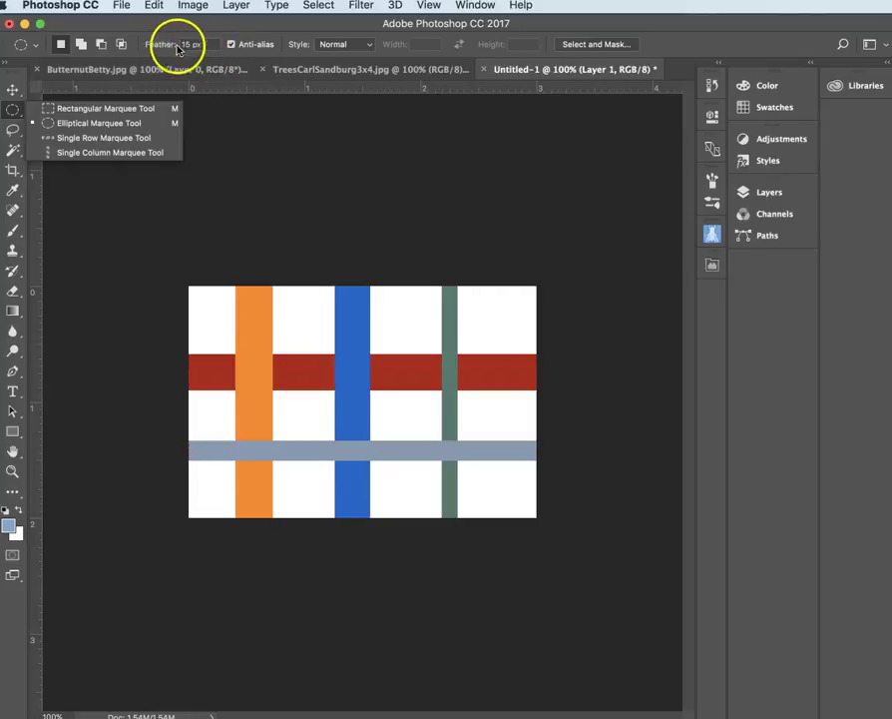
click(355, 393)
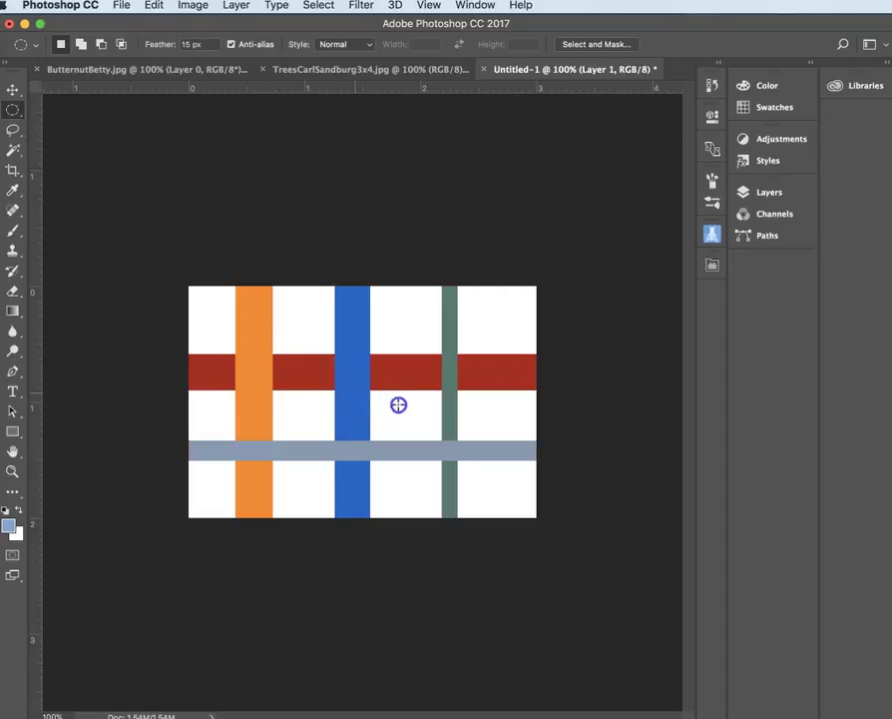
drag(355, 388, 498, 467)
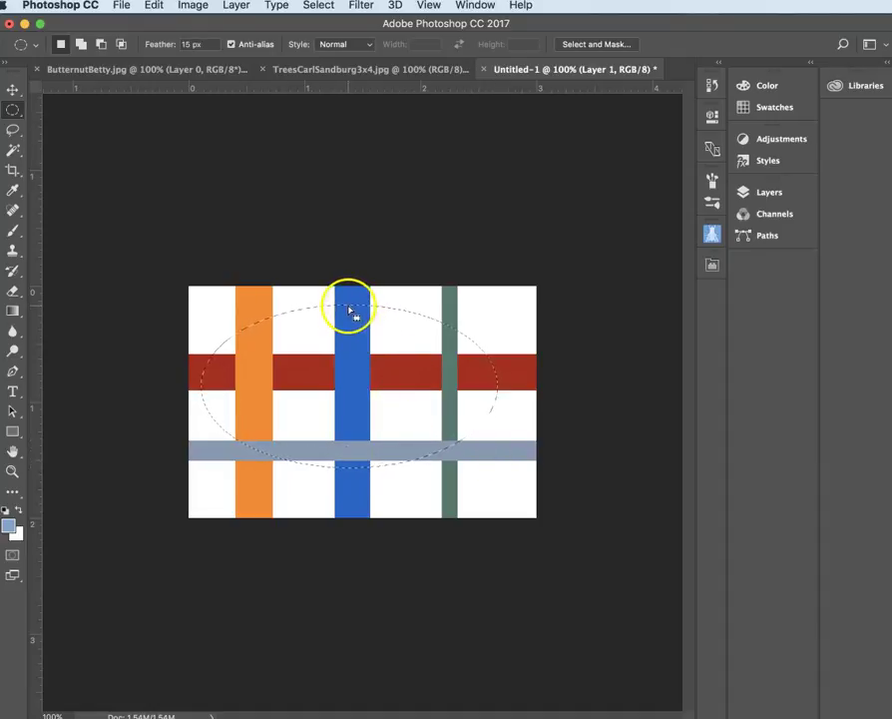
drag(347, 312, 356, 323)
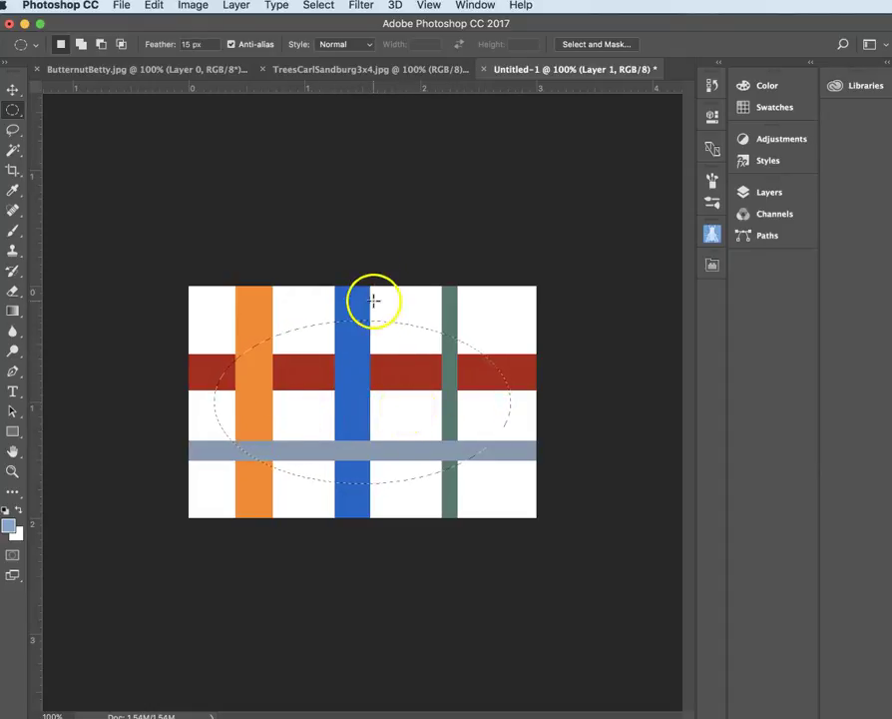
Step: Invert the elliptical selection, delete the pixels outside the ellipse, and deselect
click(318, 6)
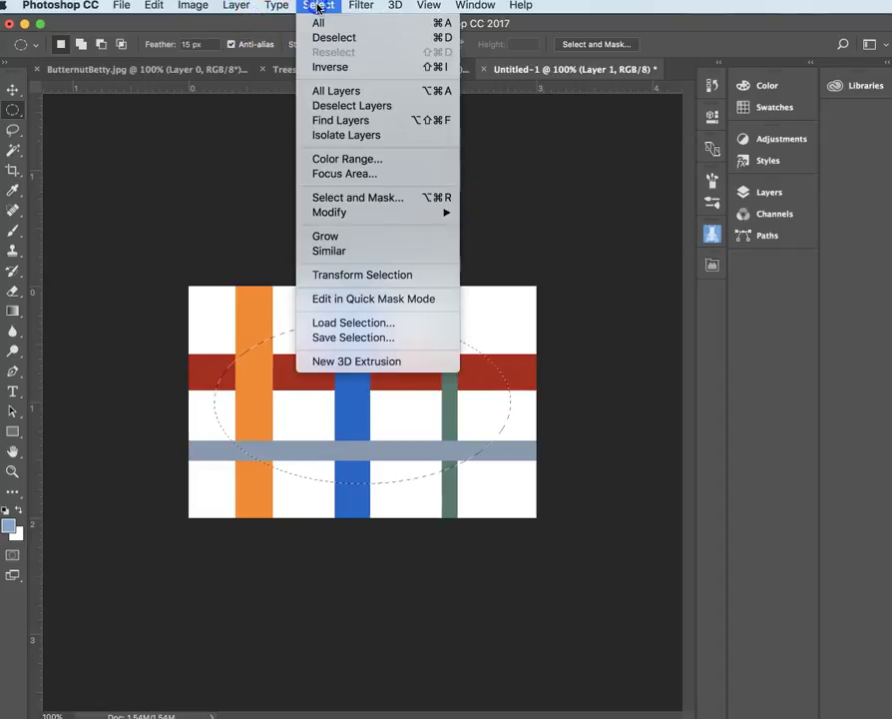
click(336, 74)
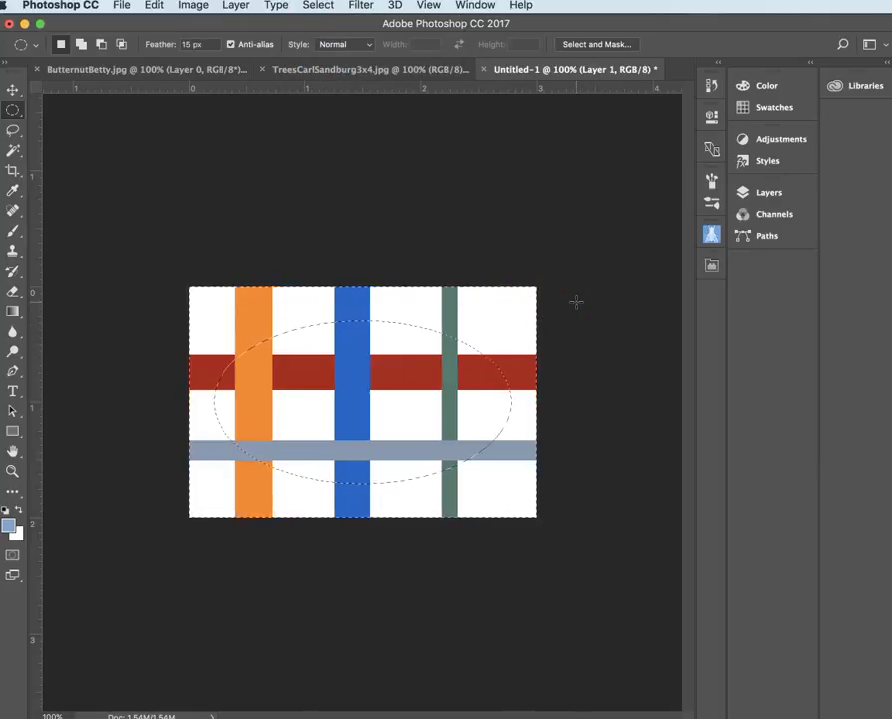
key(Delete)
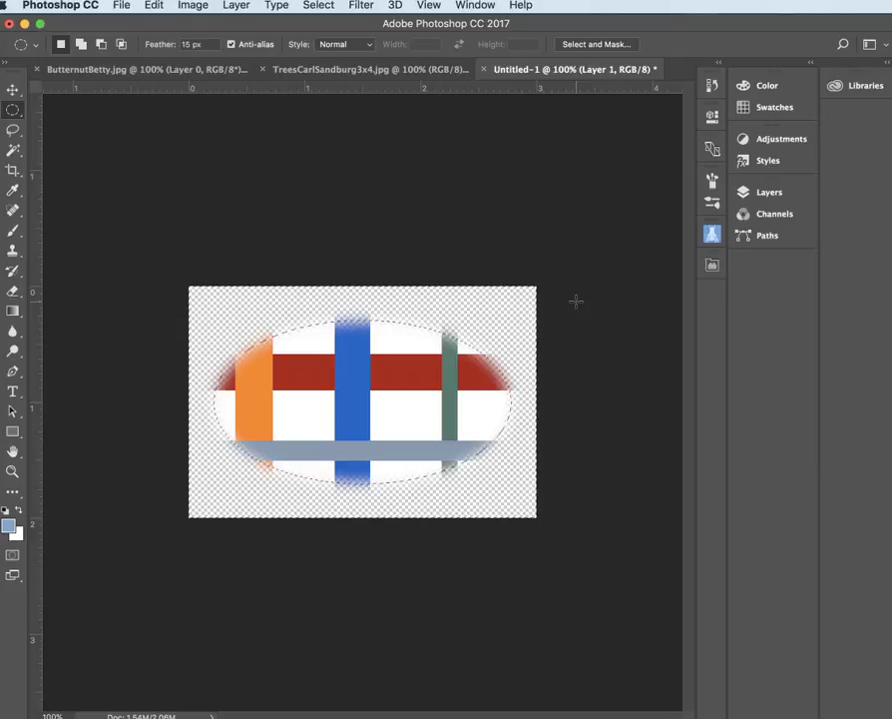
key(super+d)
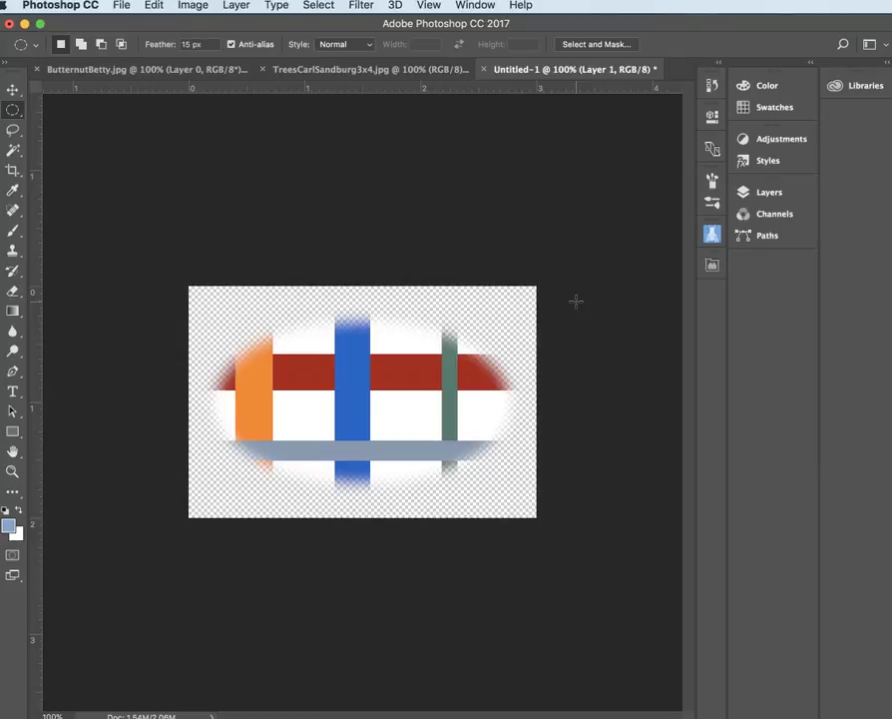
Step: Add a new layer, fill it with the blue foreground color at 100% opacity, and place it beneath the striped layer
click(11, 90)
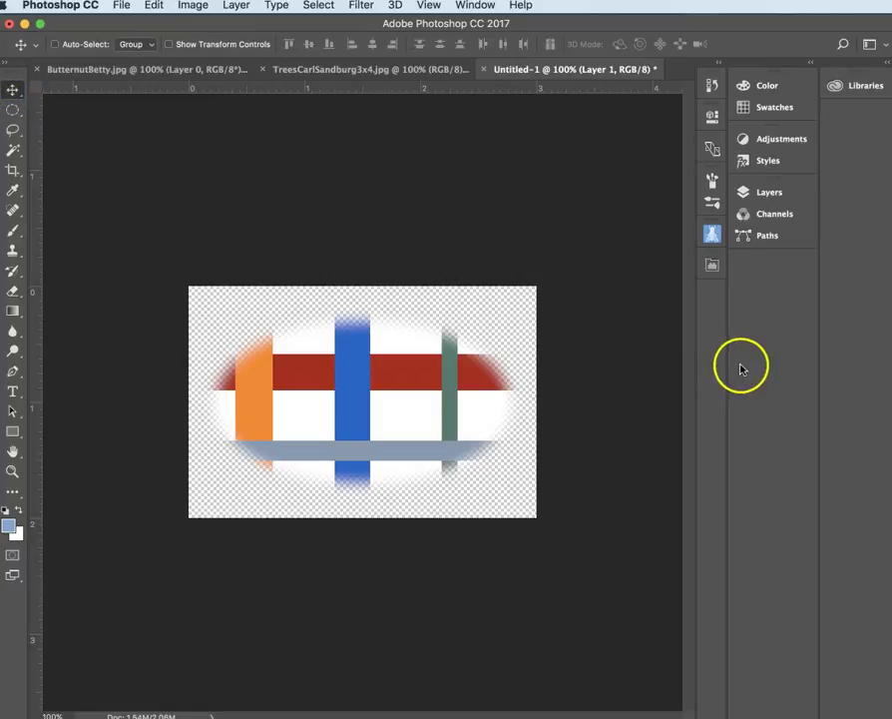
click(769, 195)
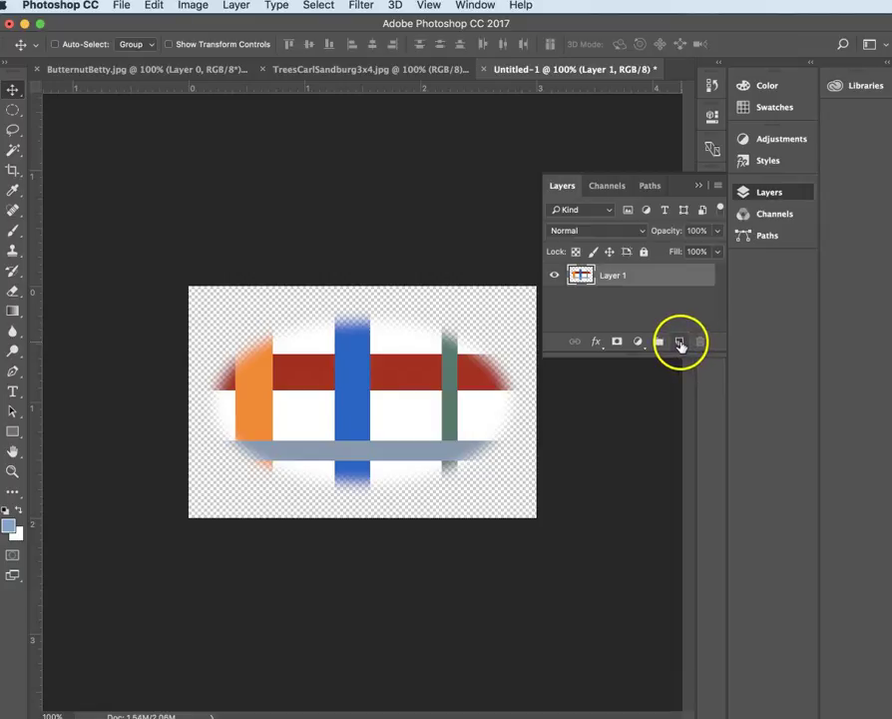
click(681, 343)
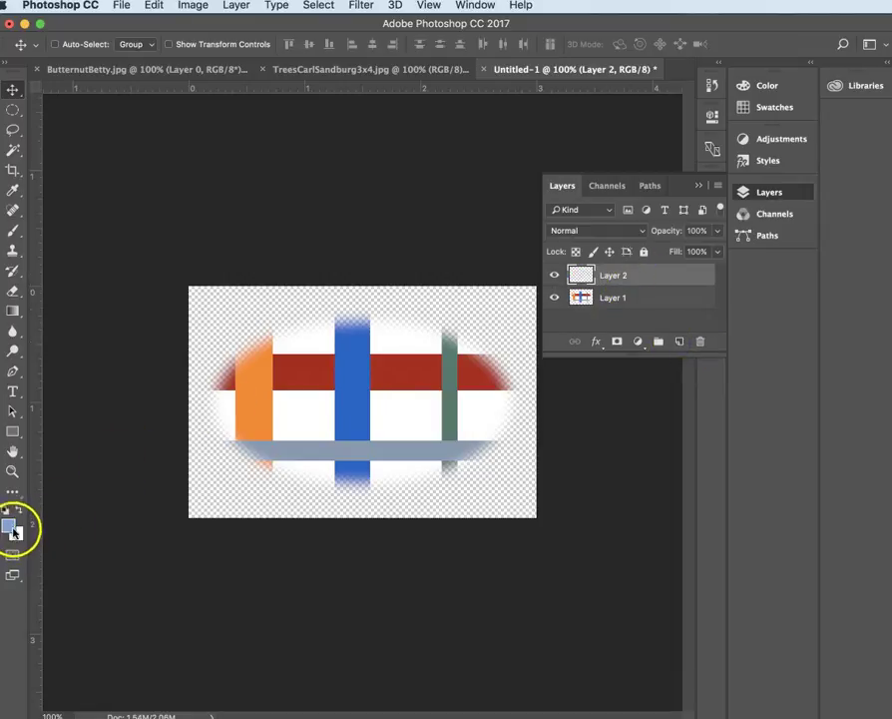
click(157, 7)
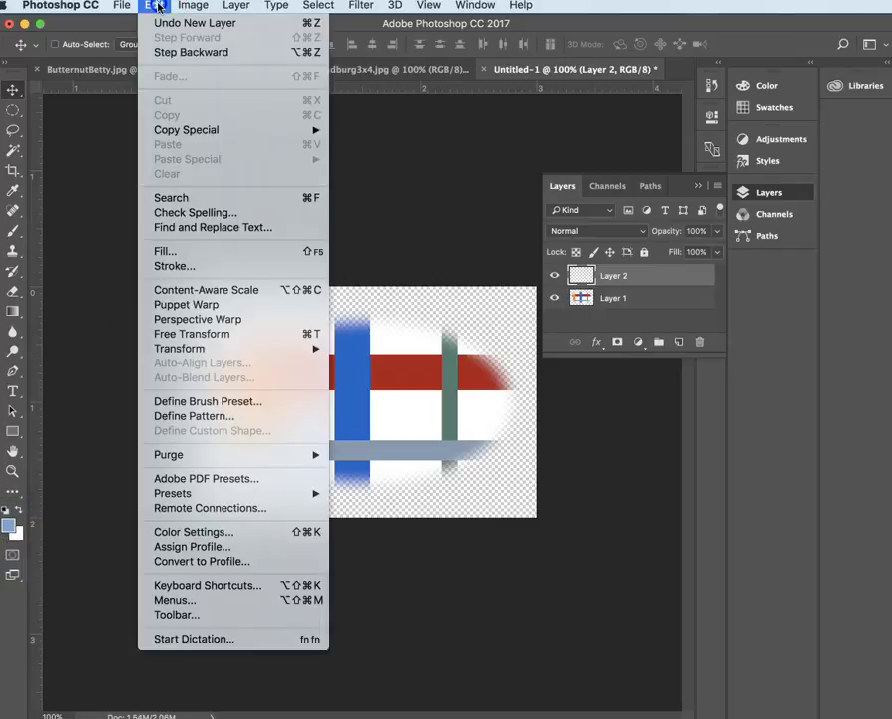
click(185, 257)
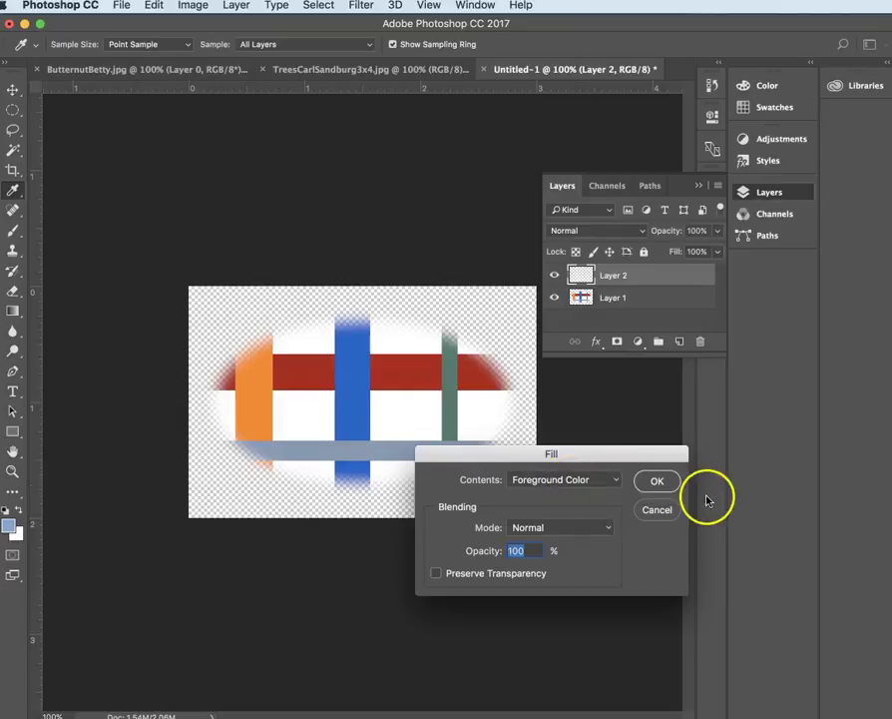
click(656, 482)
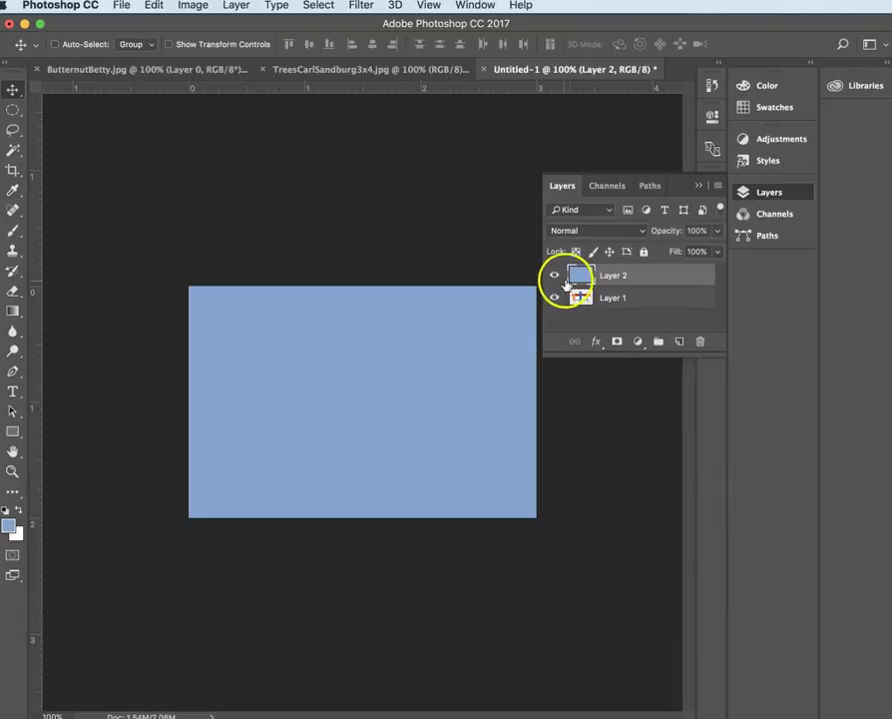
drag(590, 271, 619, 300)
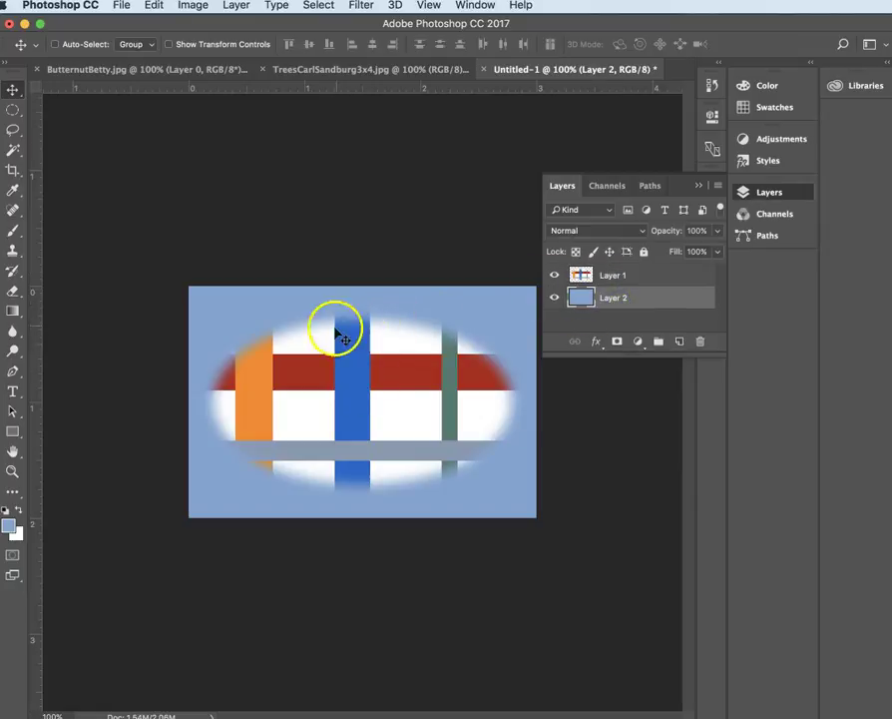
Step: Select the striped layer and hide the solid blue layer beneath it
click(638, 276)
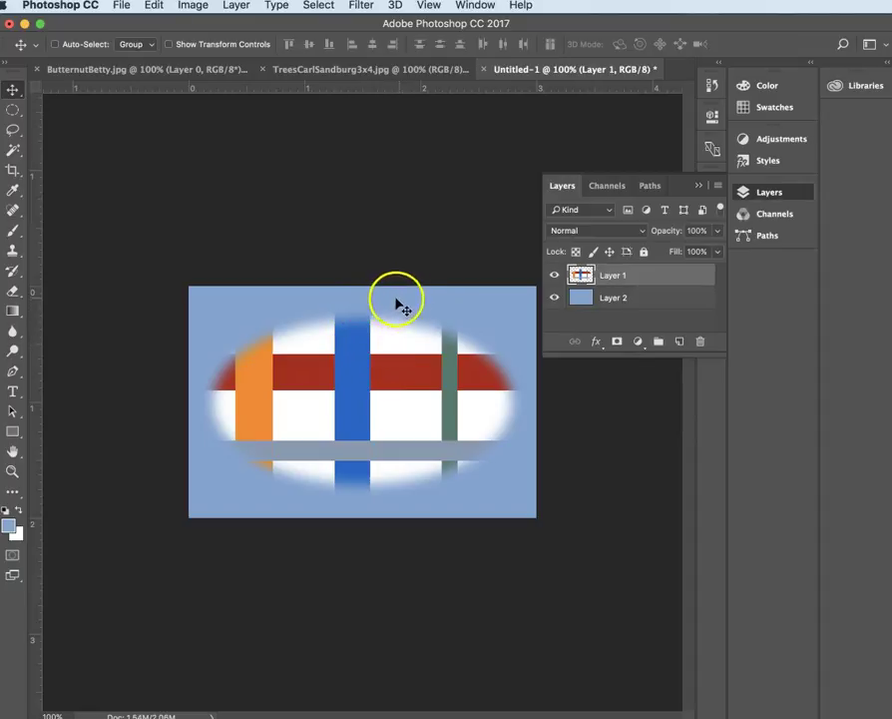
click(555, 297)
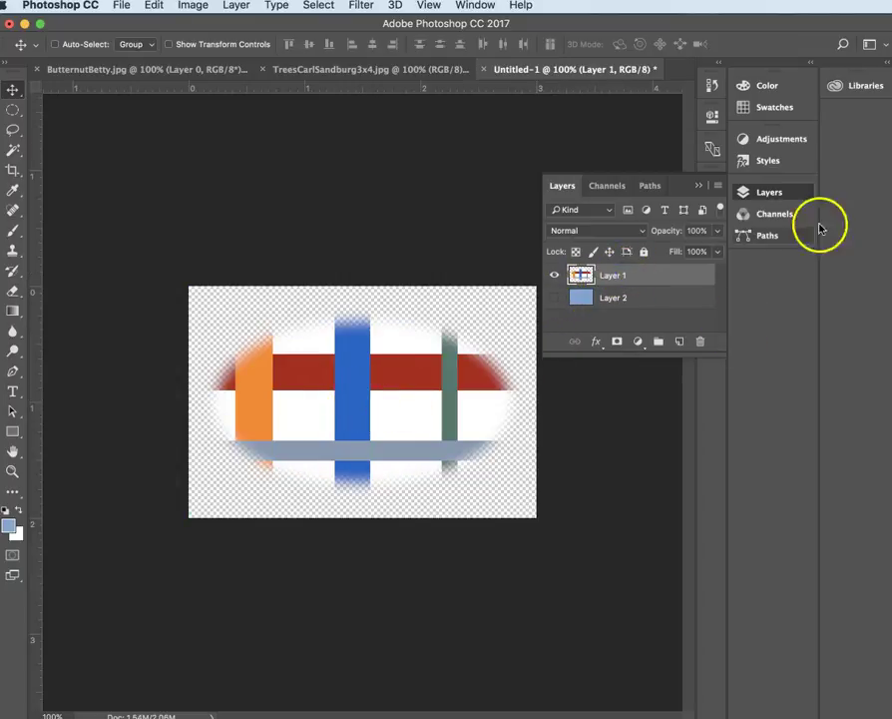
click(700, 187)
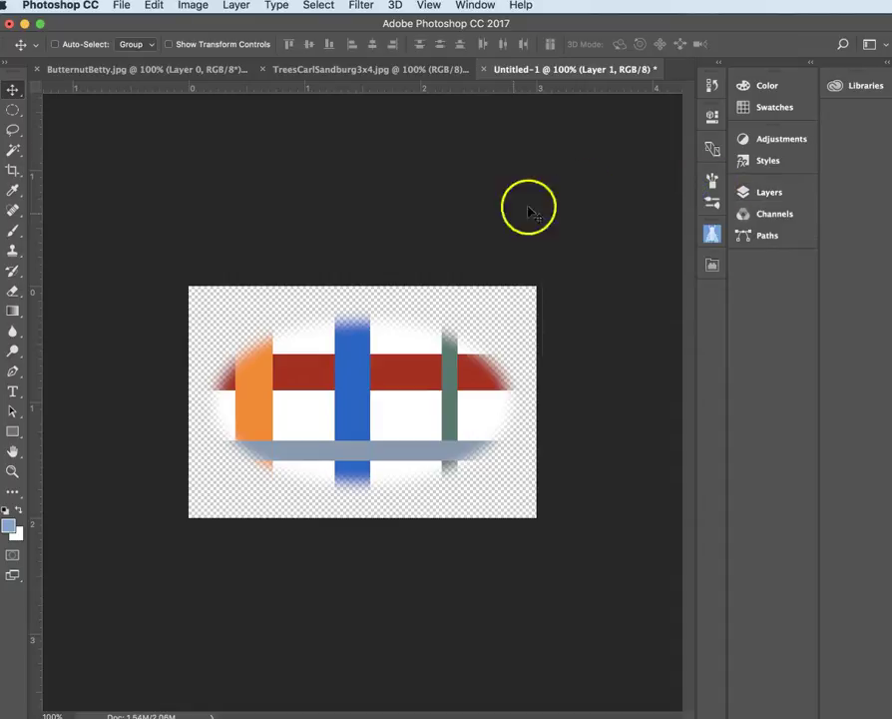
Step: Open the Save for Web (Legacy) export and examine the feathered edges and file size in PNG-24 format
click(126, 6)
mouse_move(150, 217)
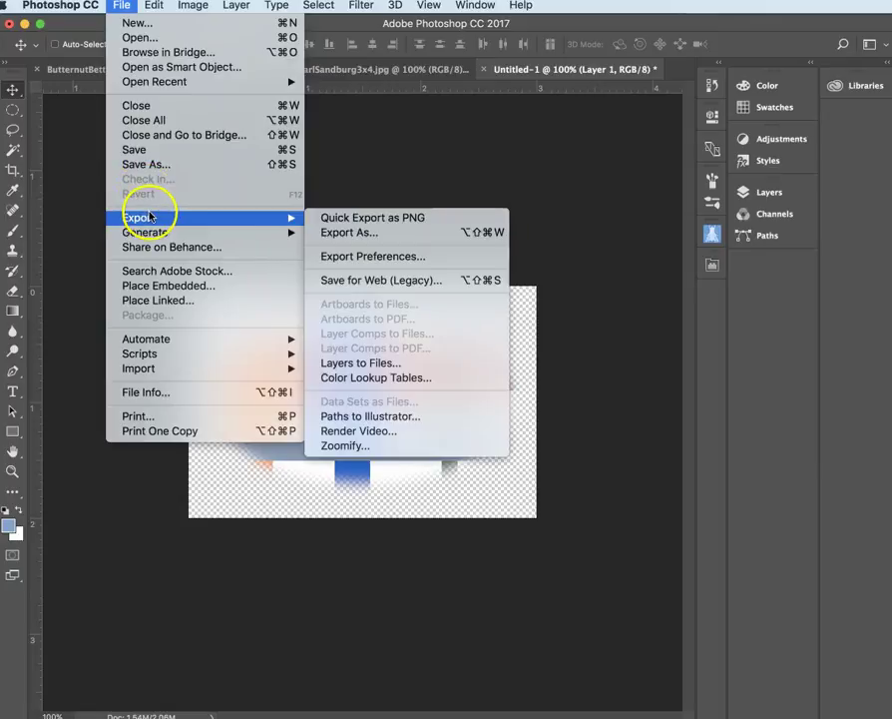
click(397, 280)
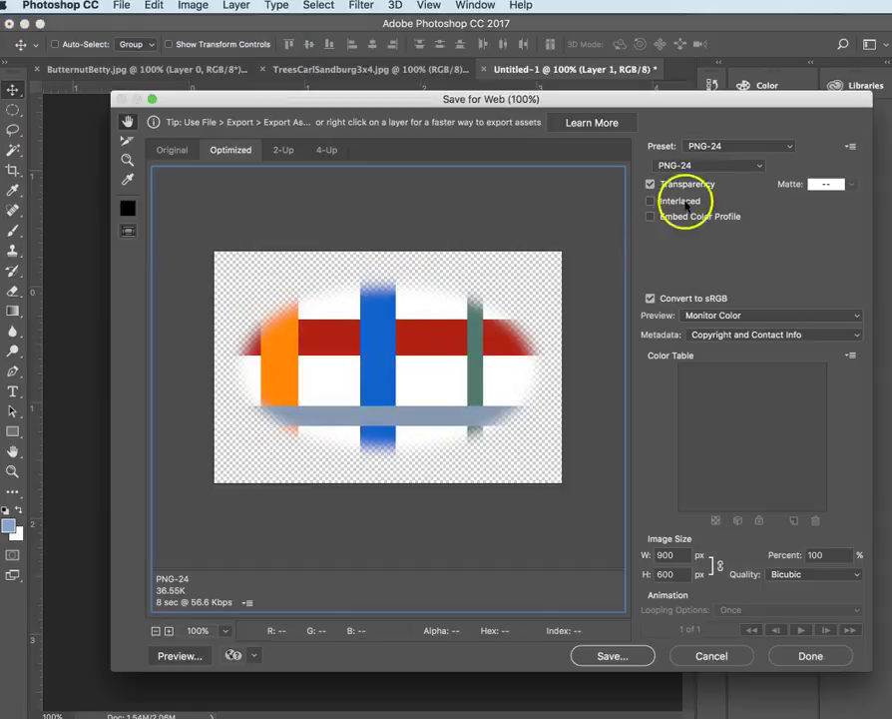
click(695, 164)
click(696, 164)
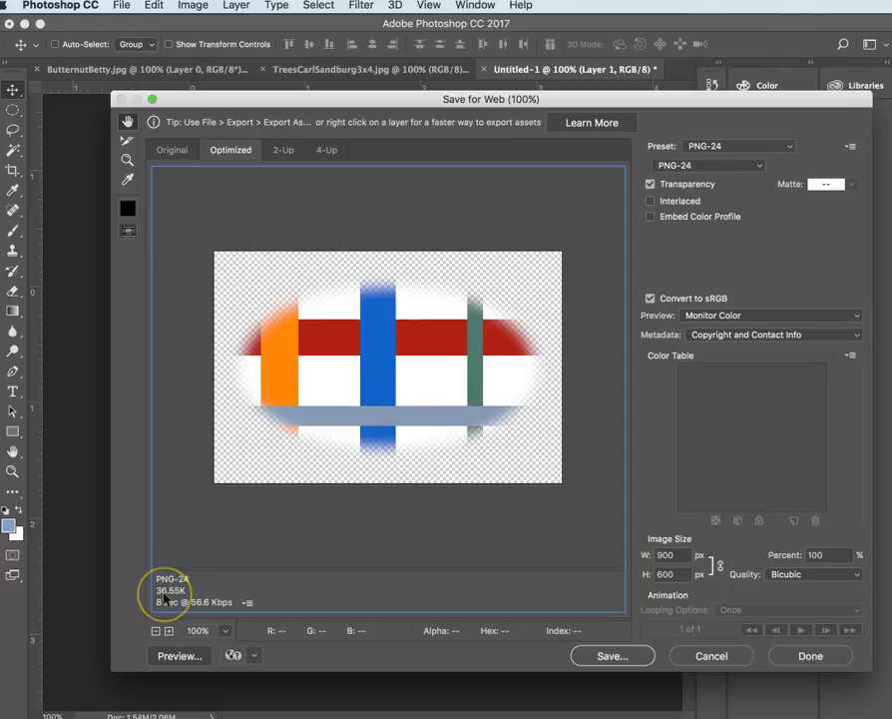
Step: Preview the image as a GIF with 256 colors, and compare it with transparency off and on
click(703, 166)
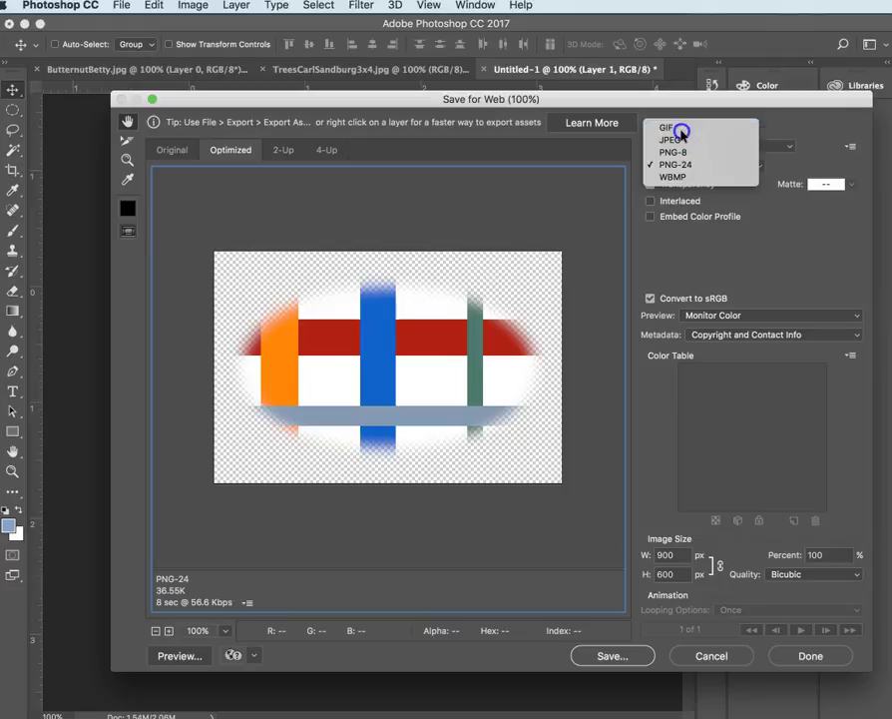
click(681, 128)
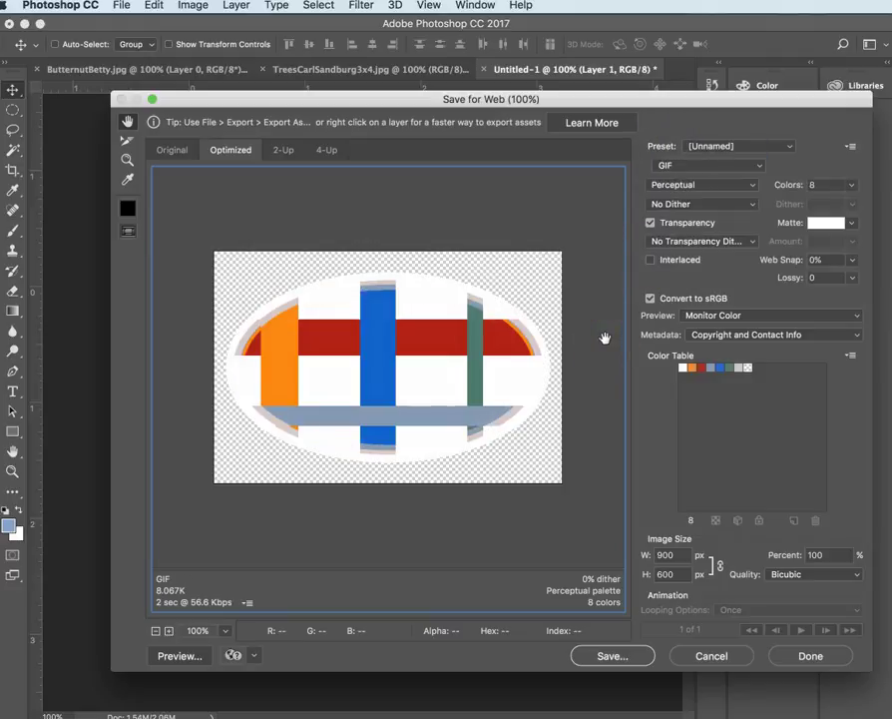
click(854, 186)
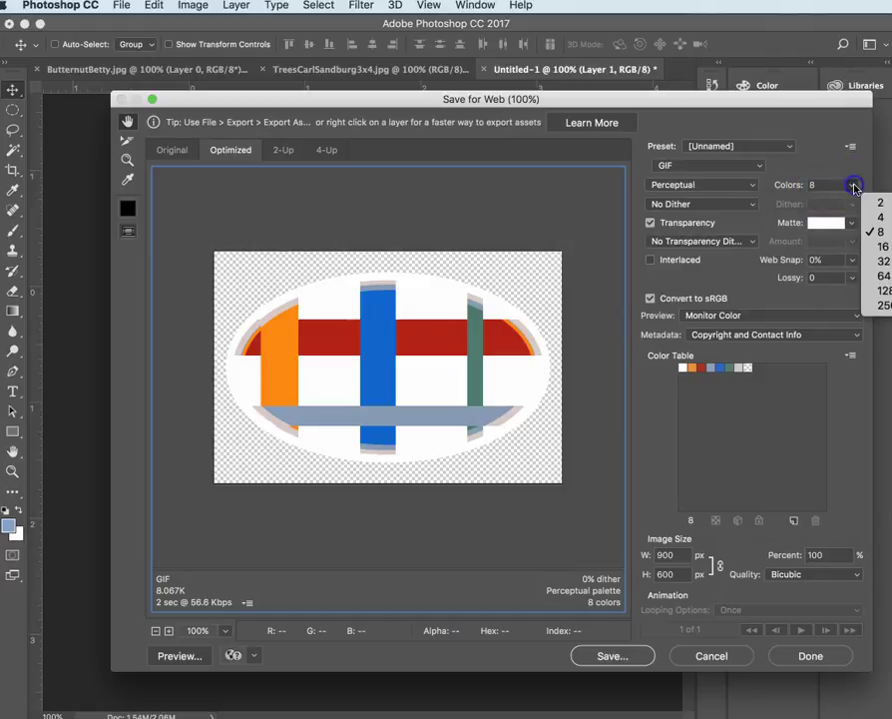
click(884, 306)
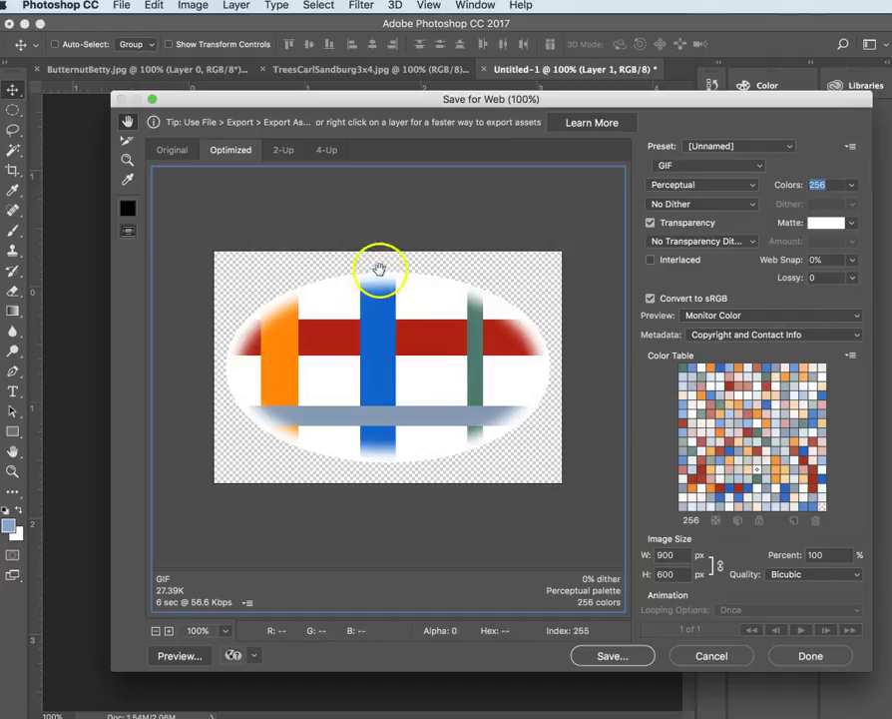
click(650, 222)
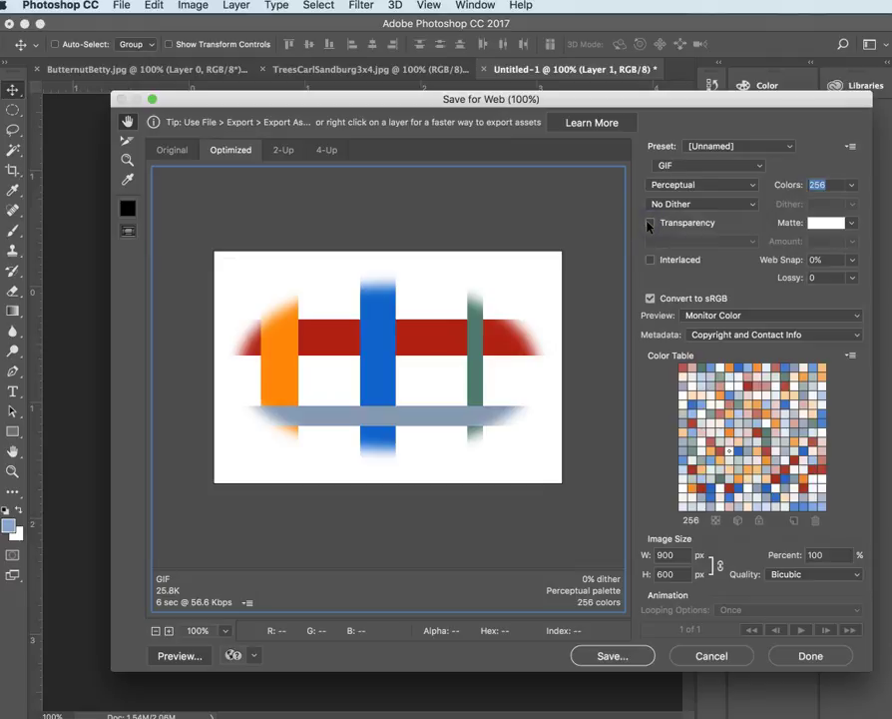
click(650, 224)
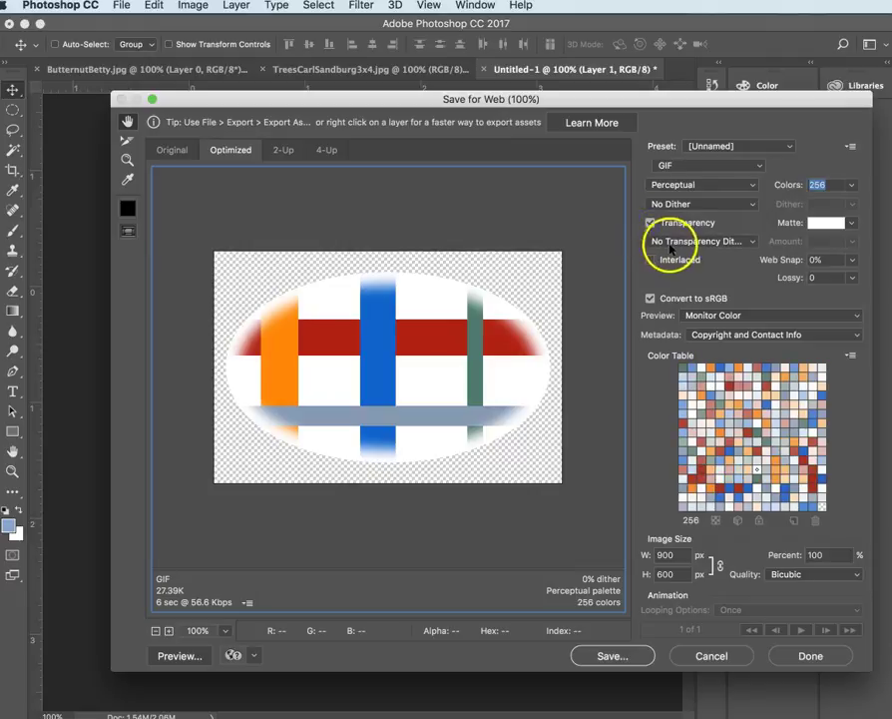
Step: Compare the GIF's soft edges using Diffusion, Pattern and Noise Transparency Dither
click(684, 242)
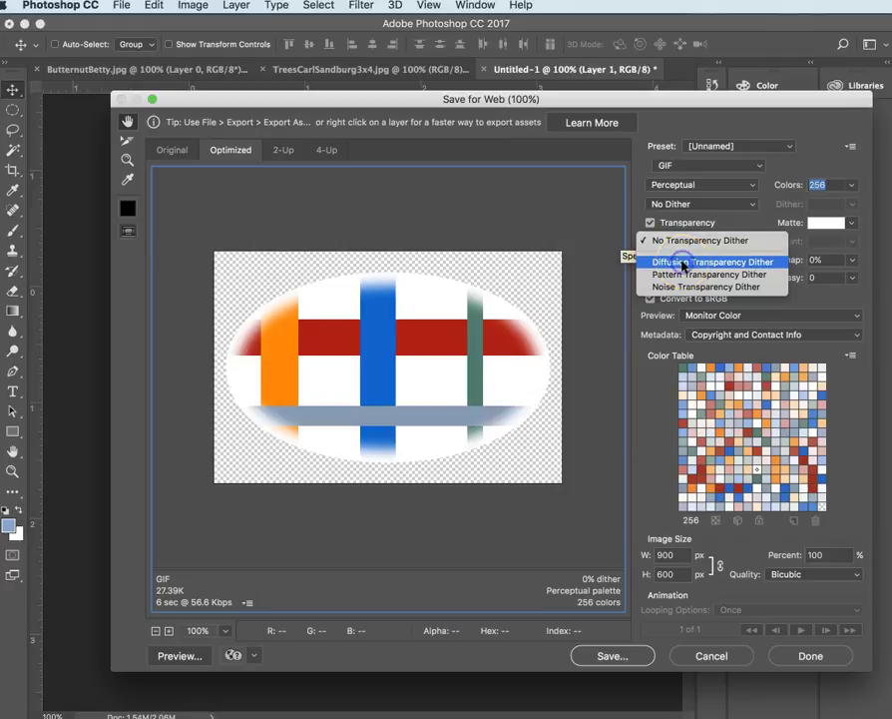
click(684, 262)
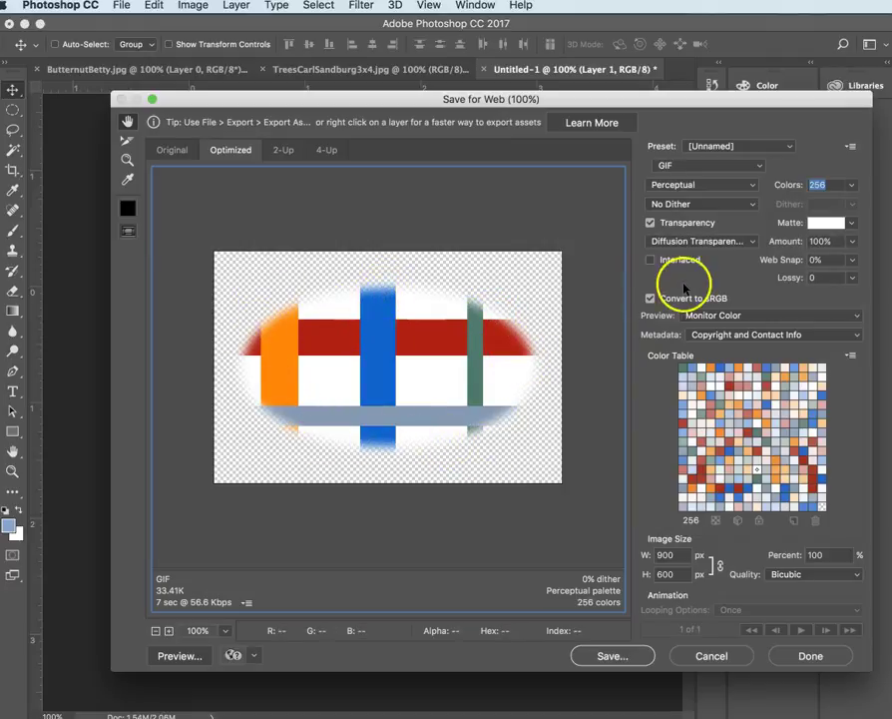
click(701, 240)
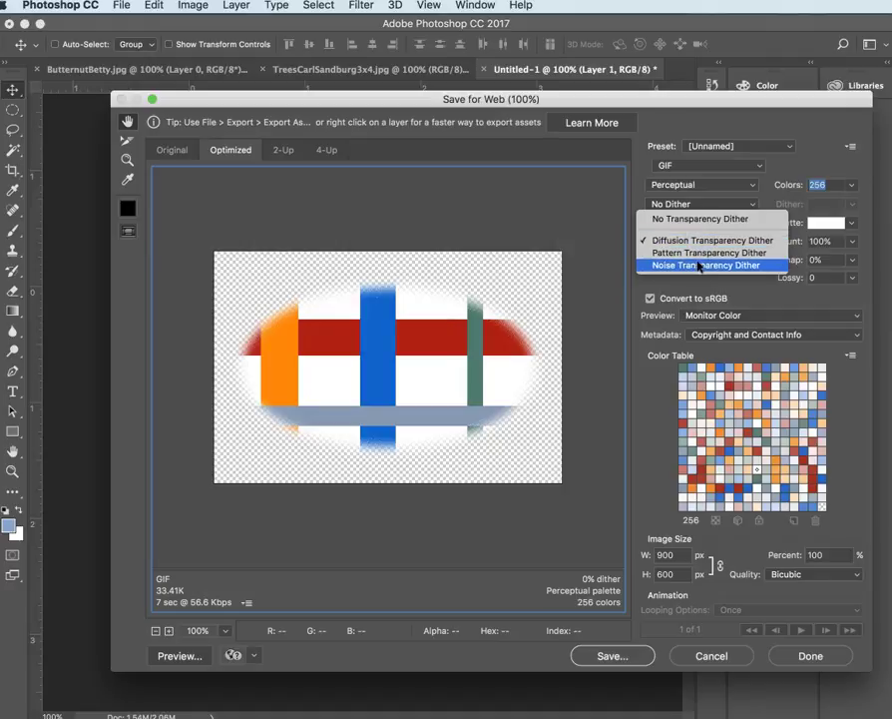
click(701, 253)
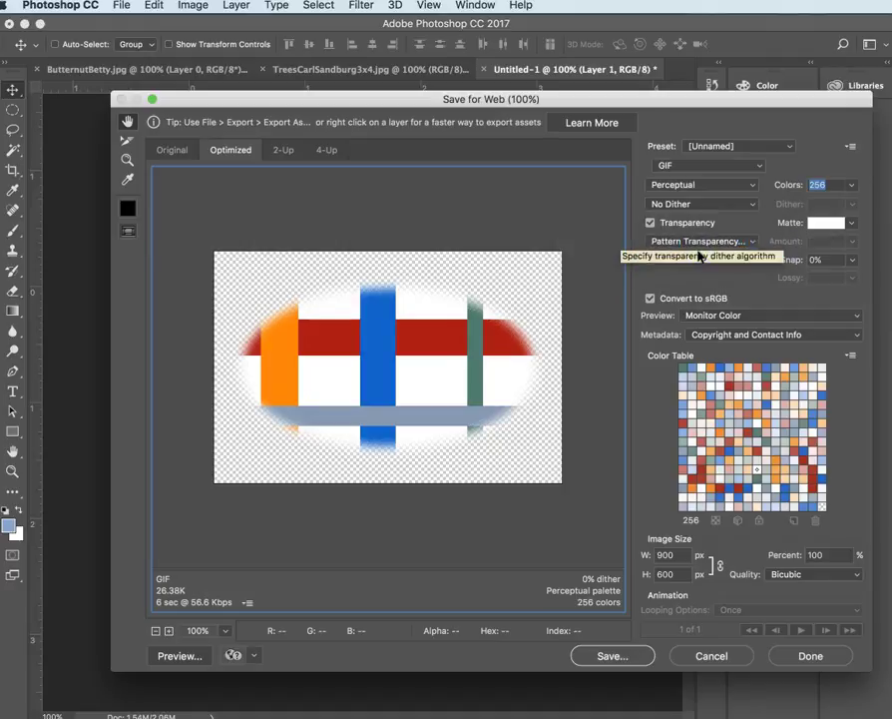
click(702, 242)
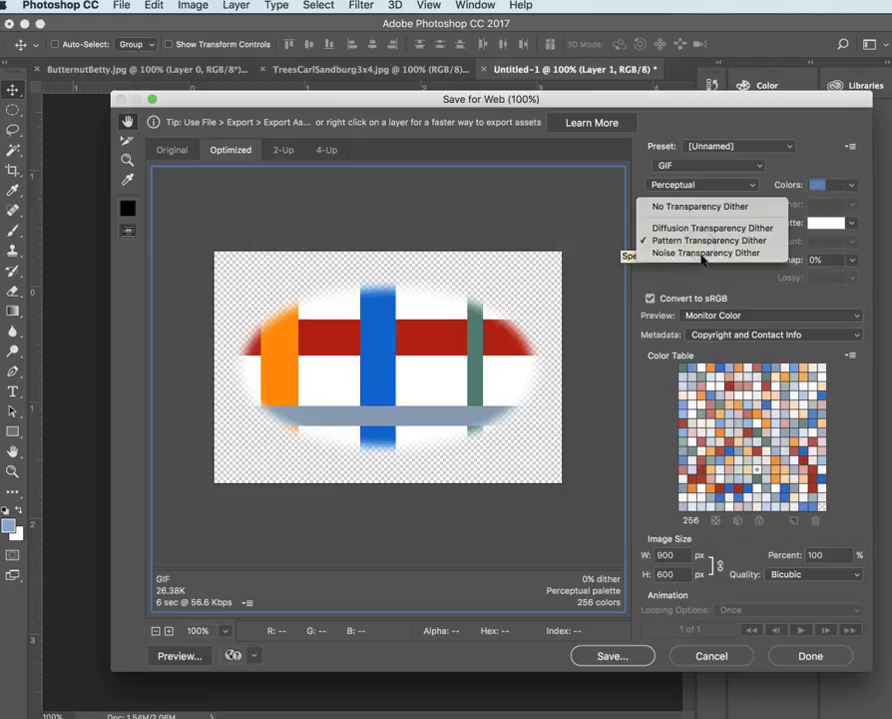
click(702, 254)
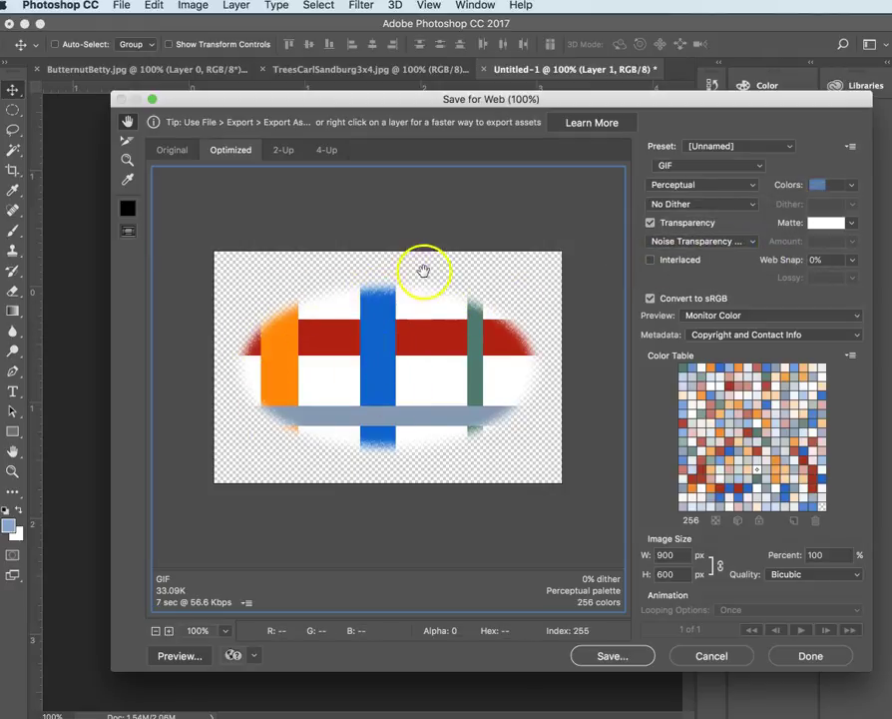
Step: Preview the image as PNG-8, comparing Noise Transparency Dither with No Transparency Dither
click(677, 167)
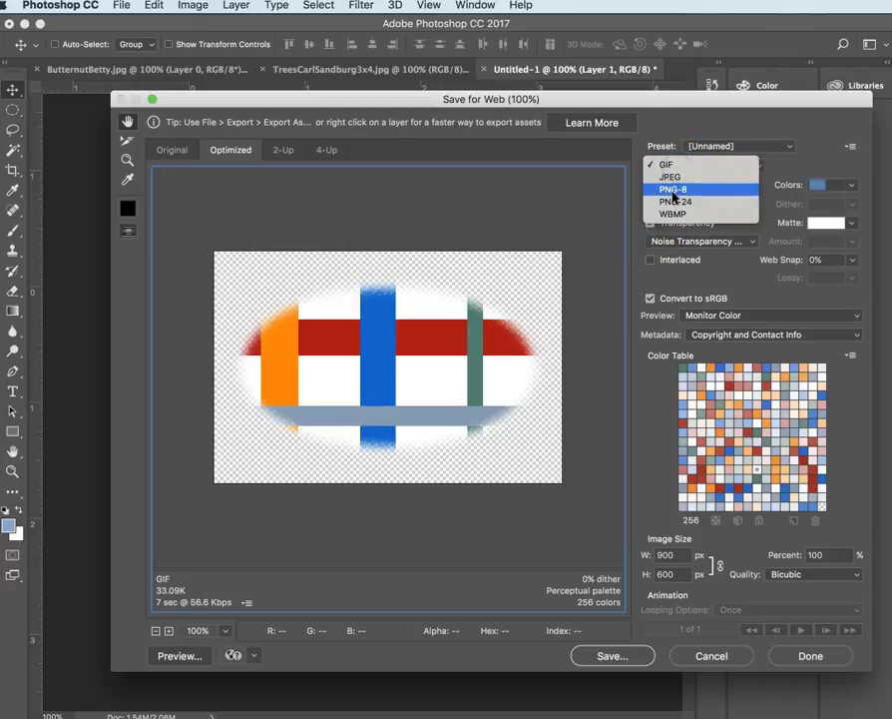
click(675, 189)
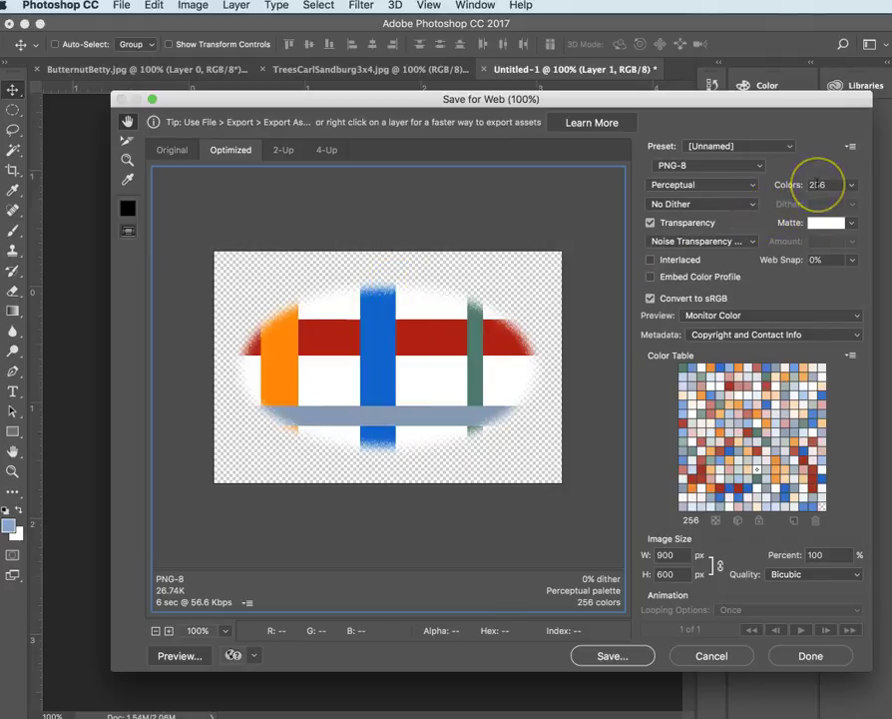
click(699, 242)
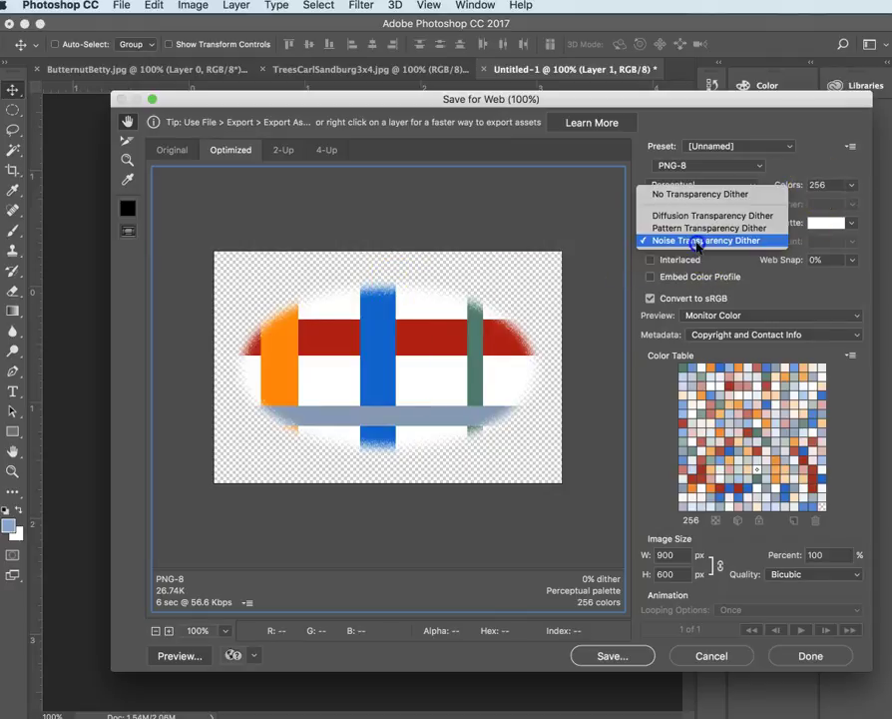
click(699, 194)
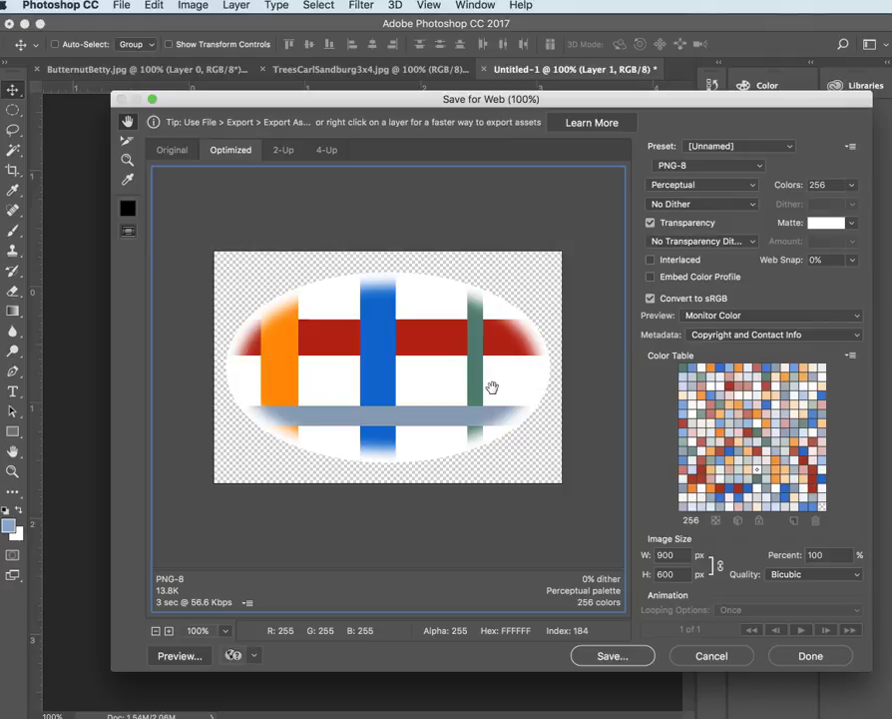
Step: Compare the JPEG and PNG-24 previews of the feathered image, and cancel the web export
click(691, 166)
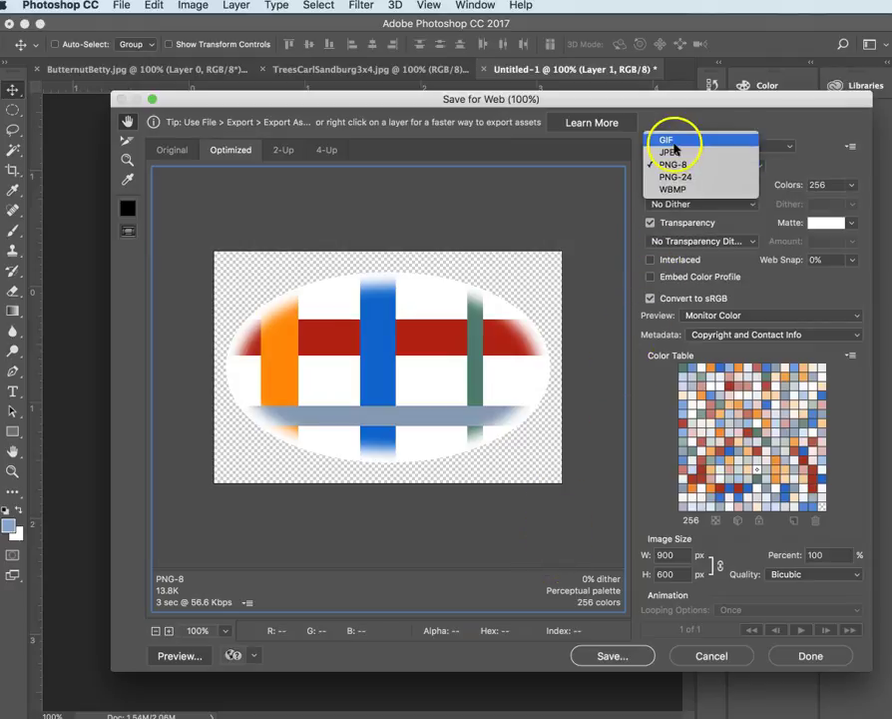
click(672, 152)
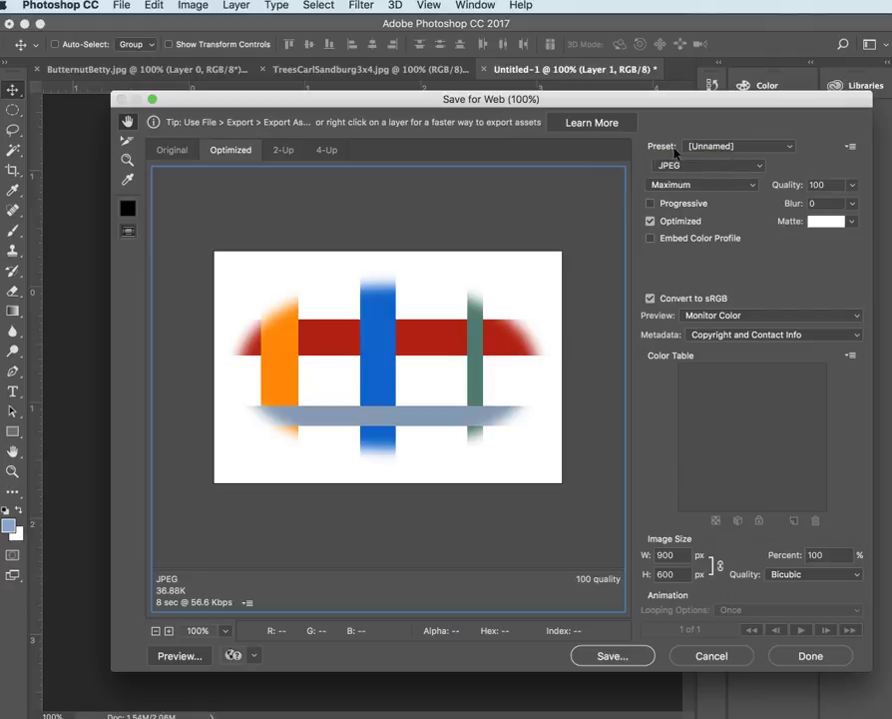
click(698, 167)
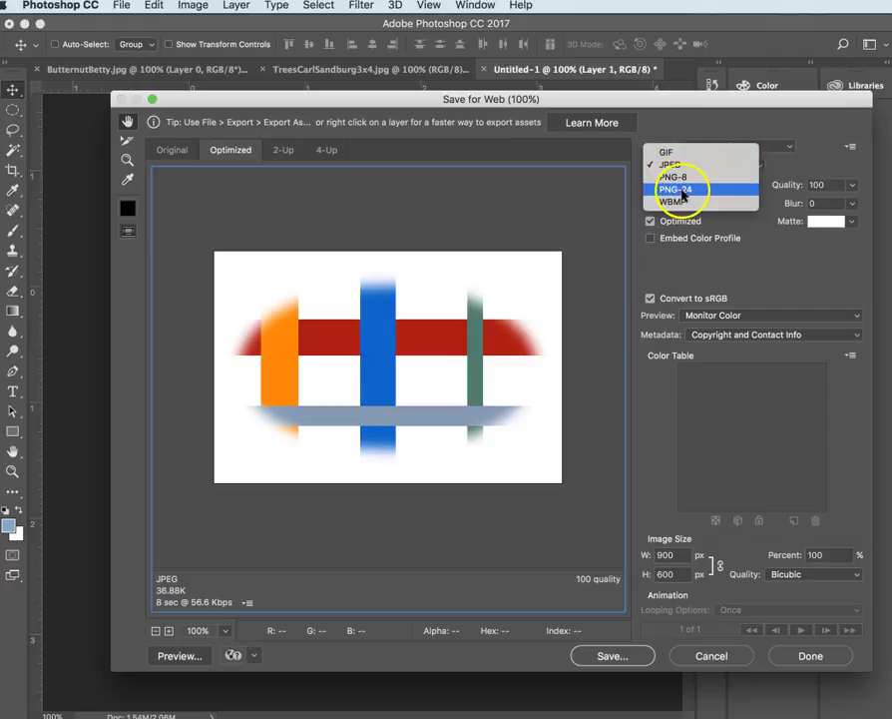
click(681, 189)
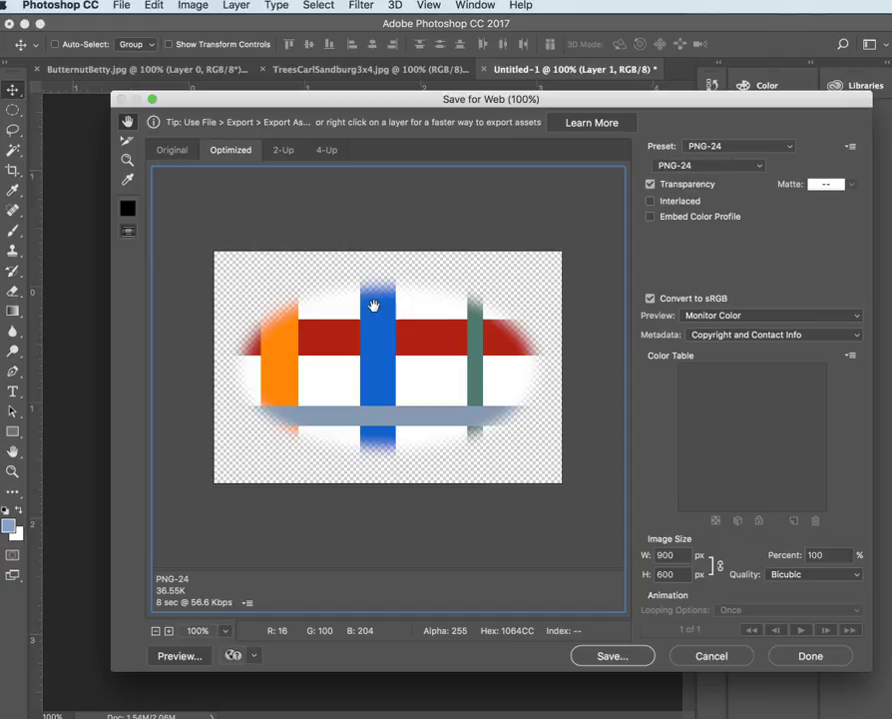
click(710, 657)
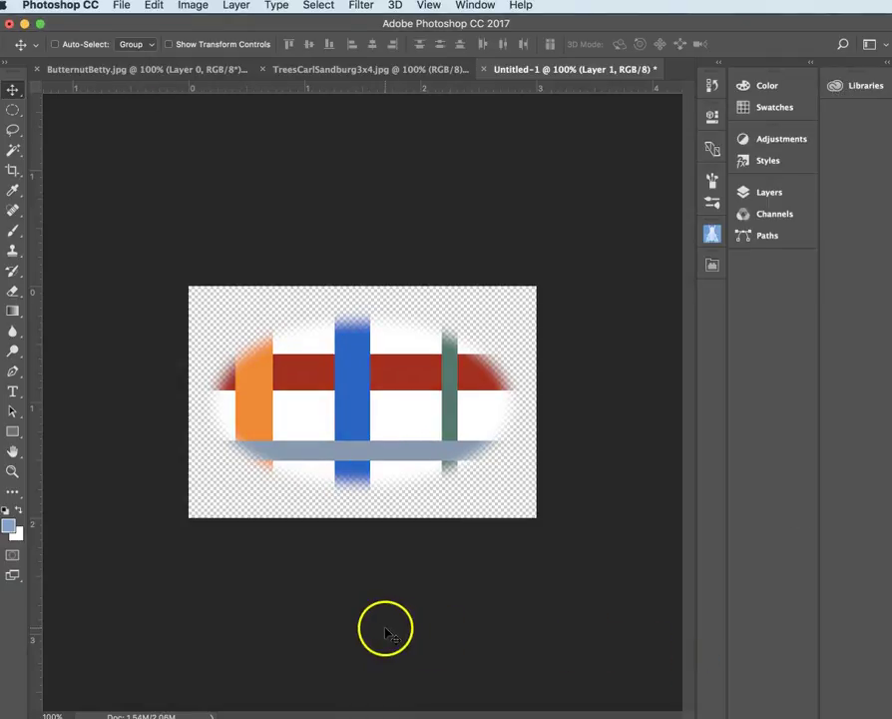